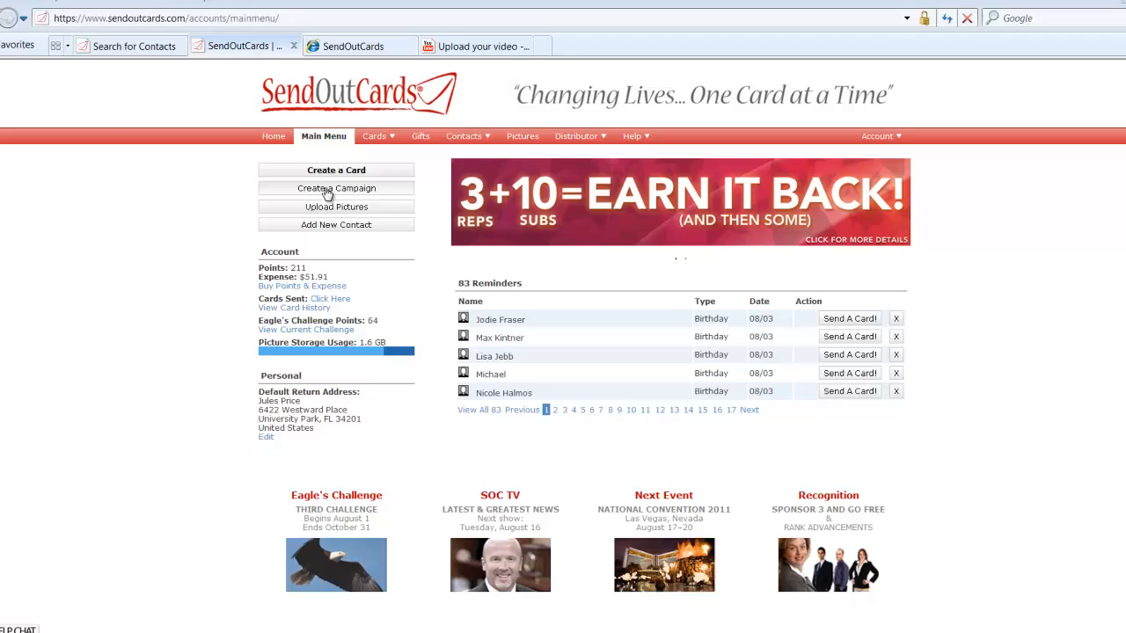
- Create a new campaign and name it "Thank you for the referral"
left_click(367, 251)
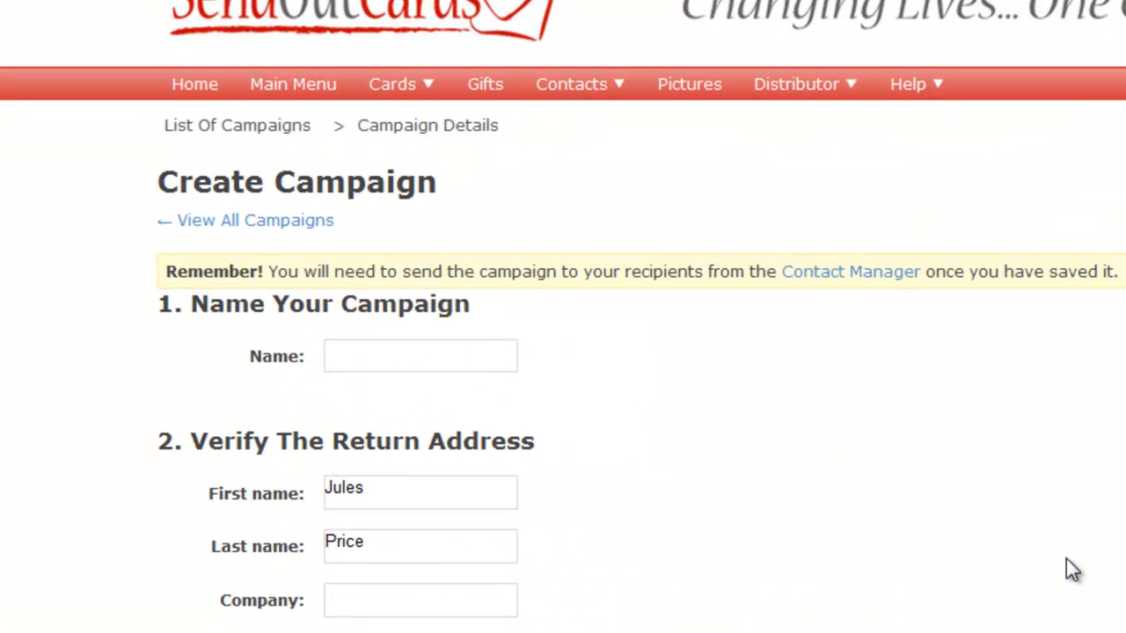
type("Thank you for the referra")
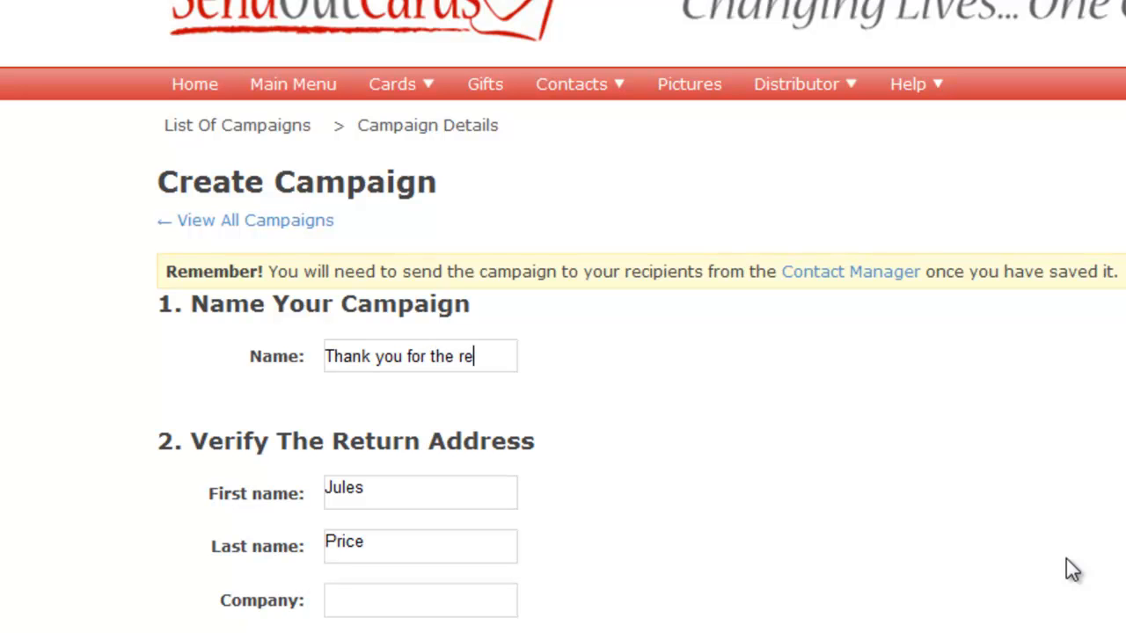
type("l")
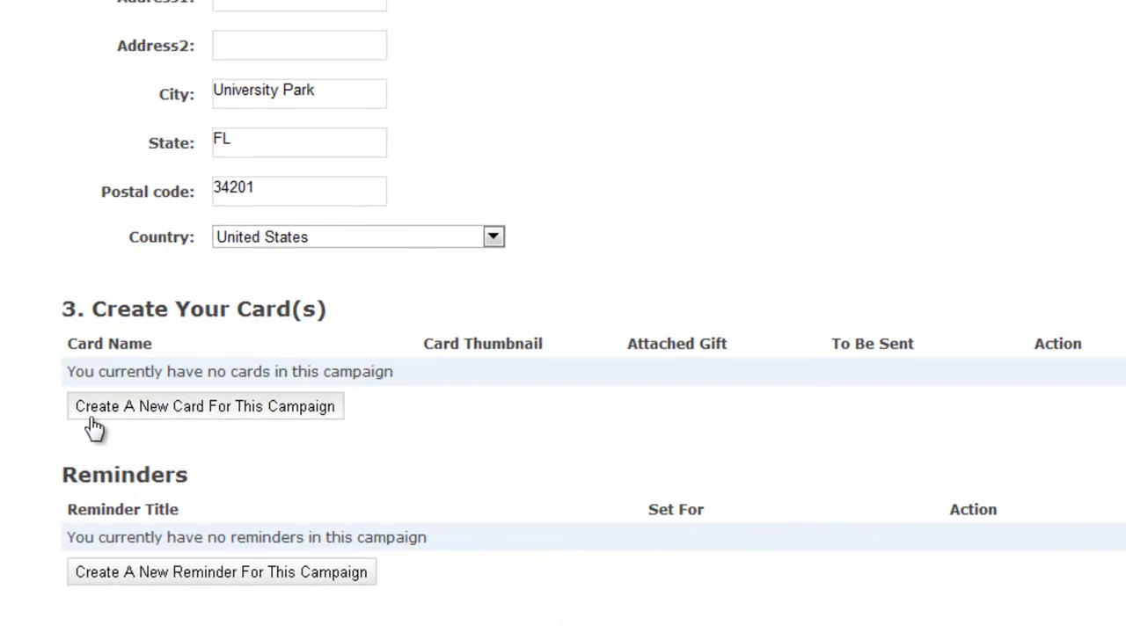
- Start a new card named Card 1 for the campaign and show the Thank You designs among the catalog's Expressions
left_click(207, 413)
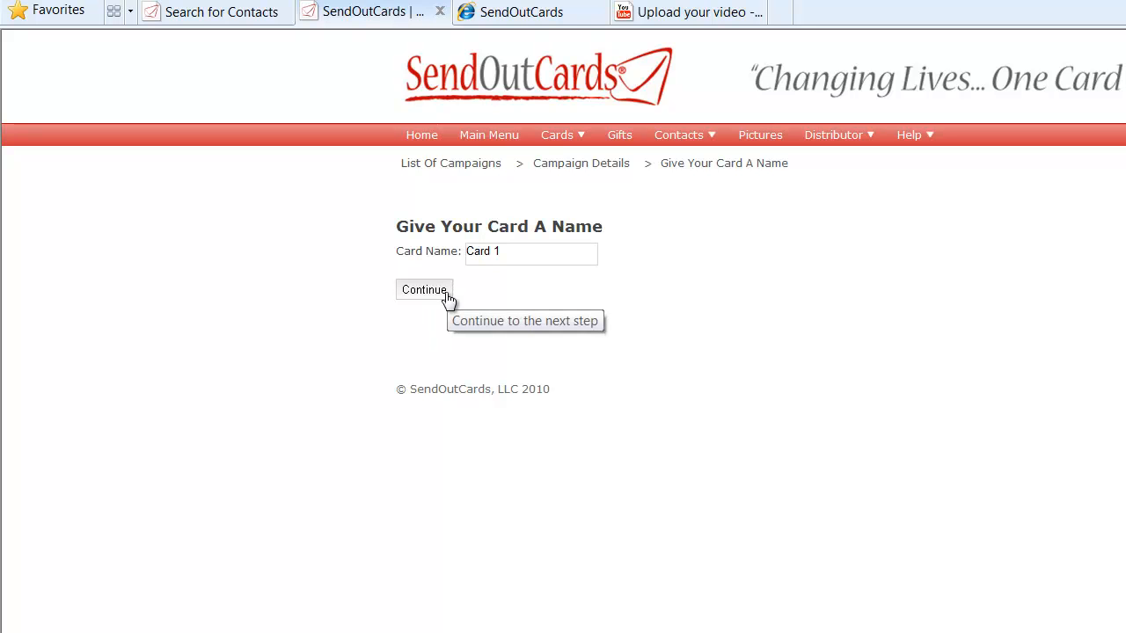
left_click(434, 297)
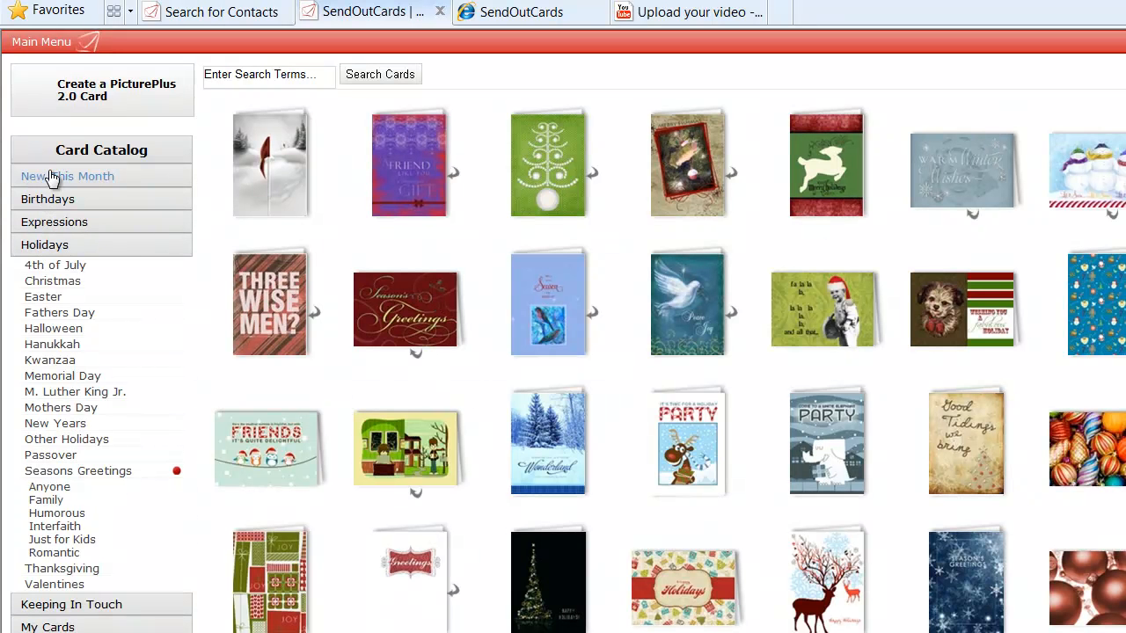
left_click(51, 225)
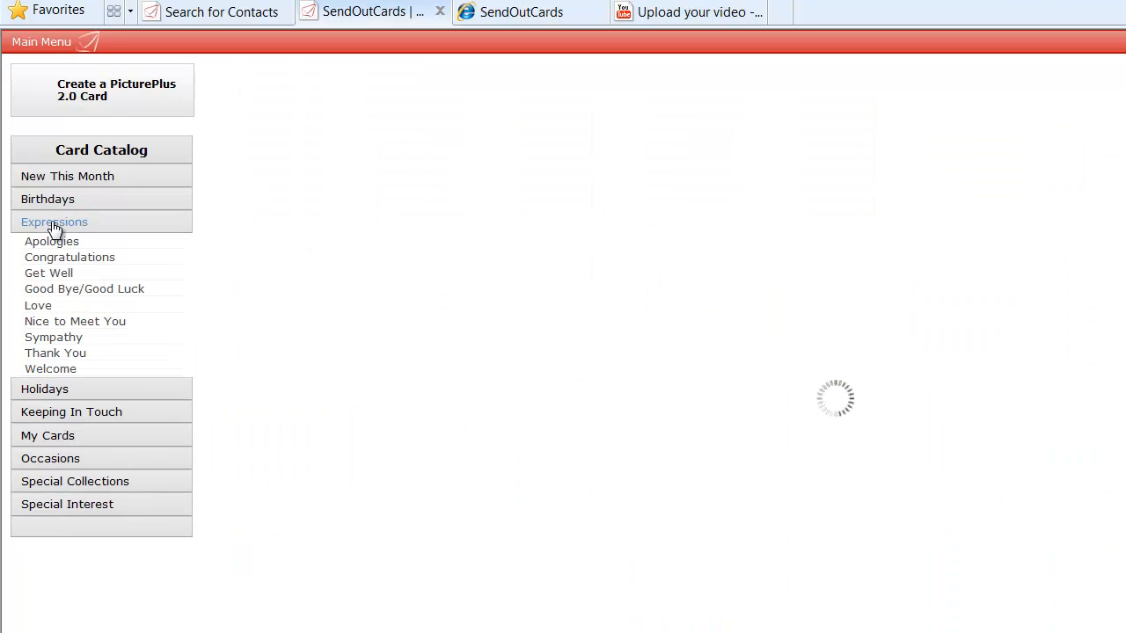
left_click(41, 356)
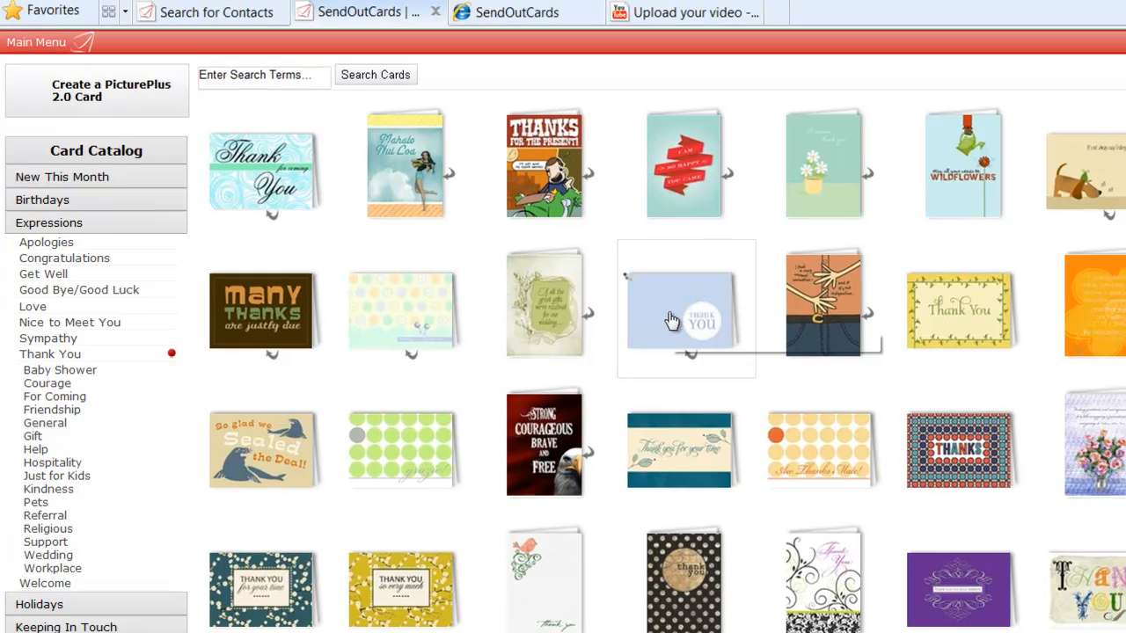
- Preview the inside of the light blue "Thank You" design and create it as a 7" x 5" 2 panel card
left_click(676, 319)
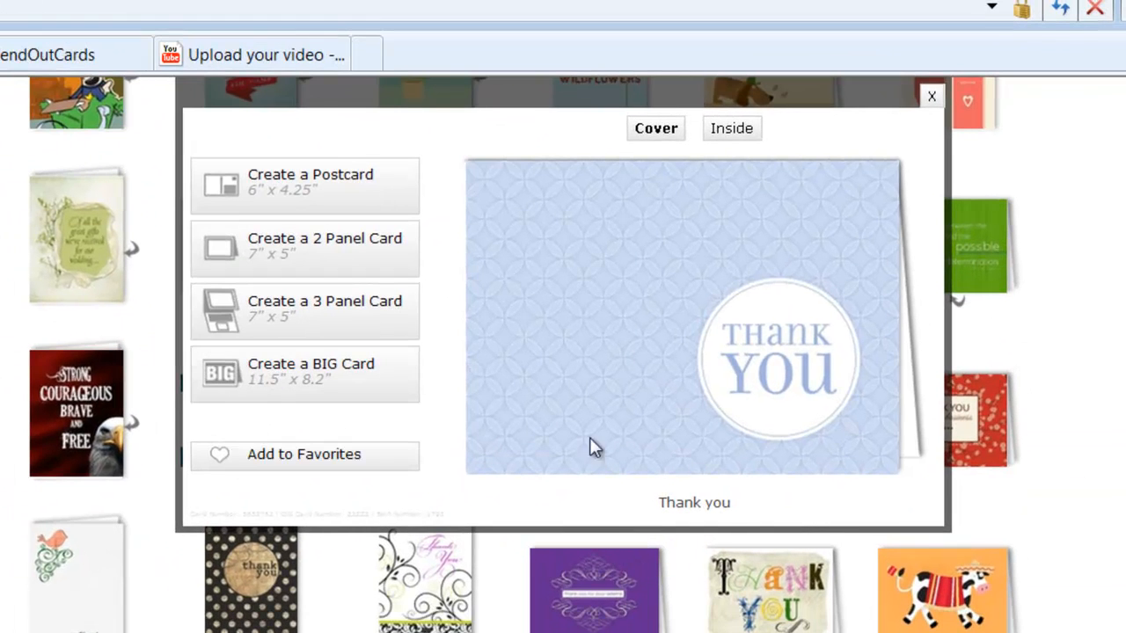
left_click(735, 134)
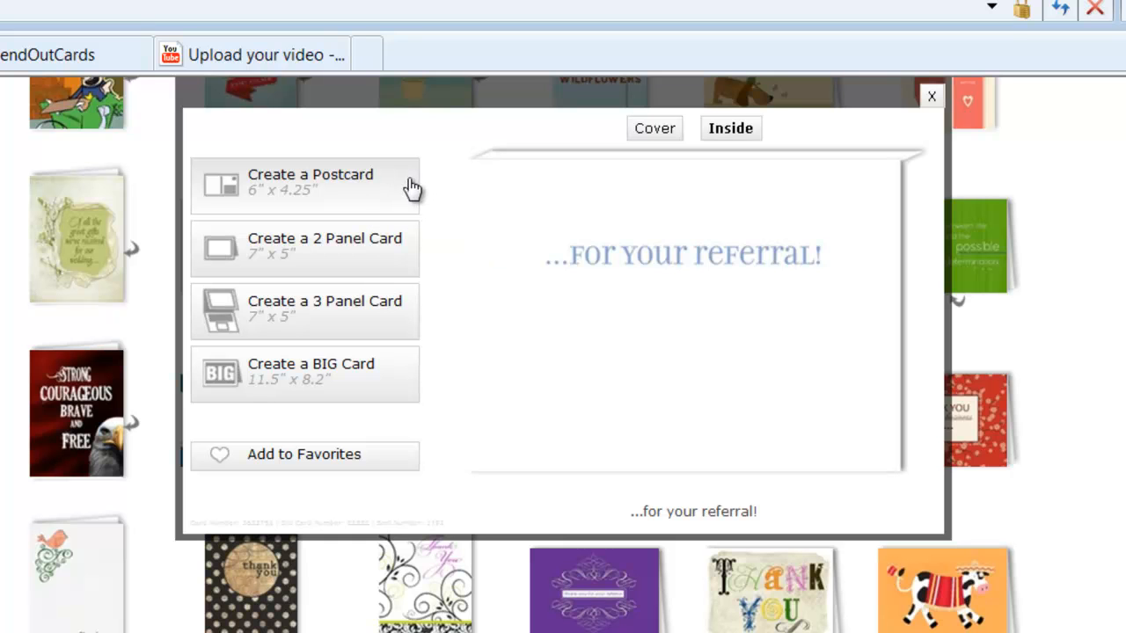
left_click(352, 249)
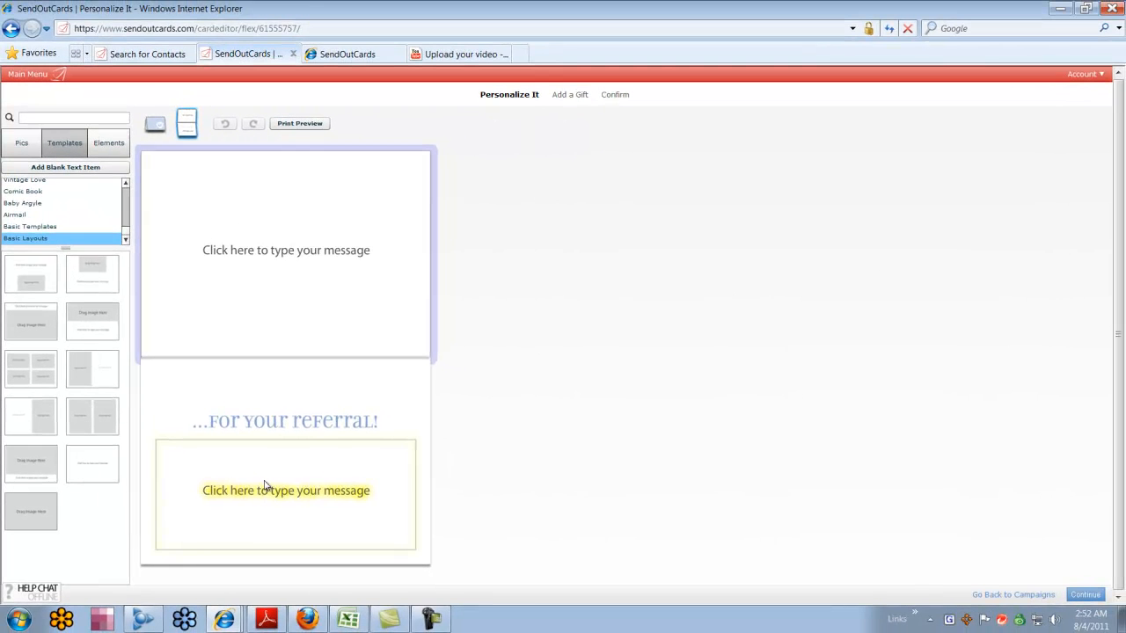
- Begin the message below "...for your referral!" with "Dear", a First Name placeholder, a comma and a blank line
left_click(234, 489)
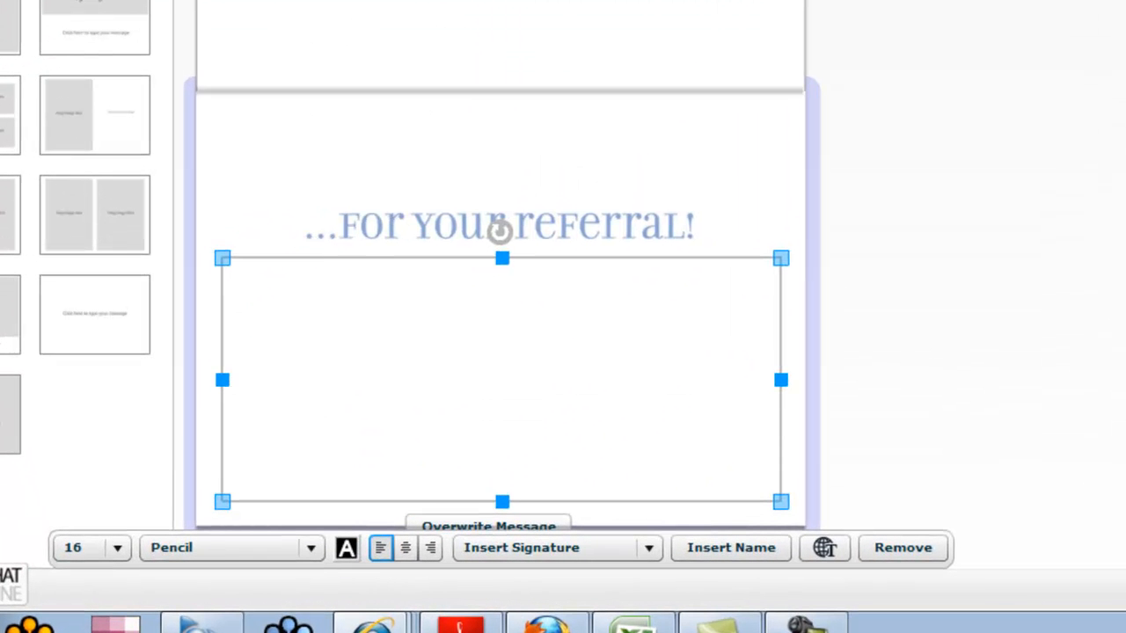
type("Dear")
left_click(741, 547)
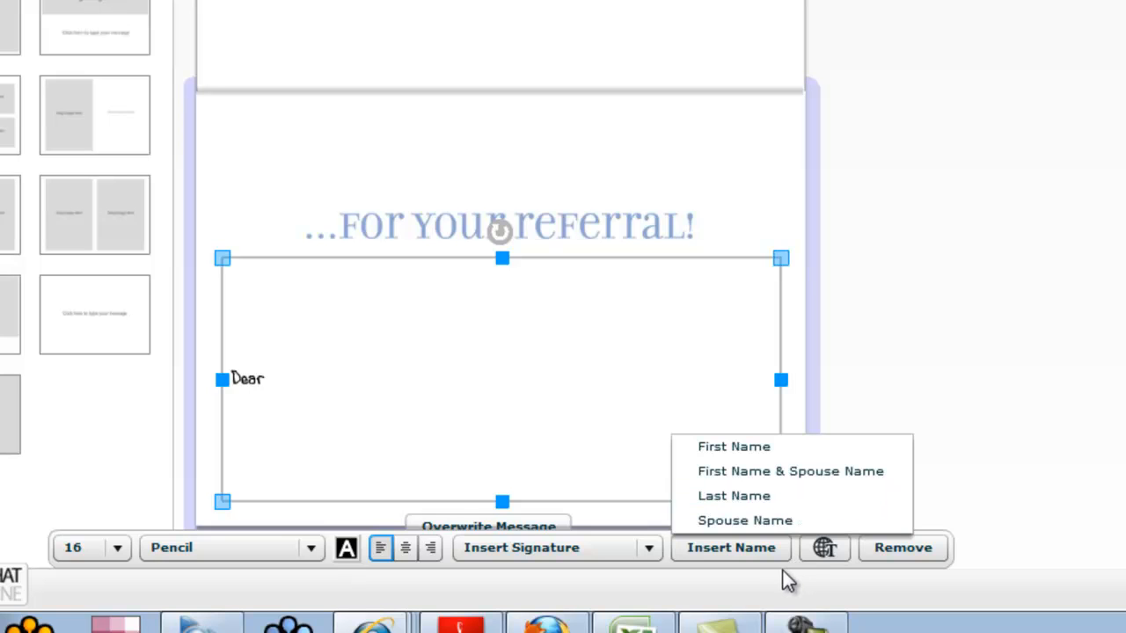
left_click(729, 448)
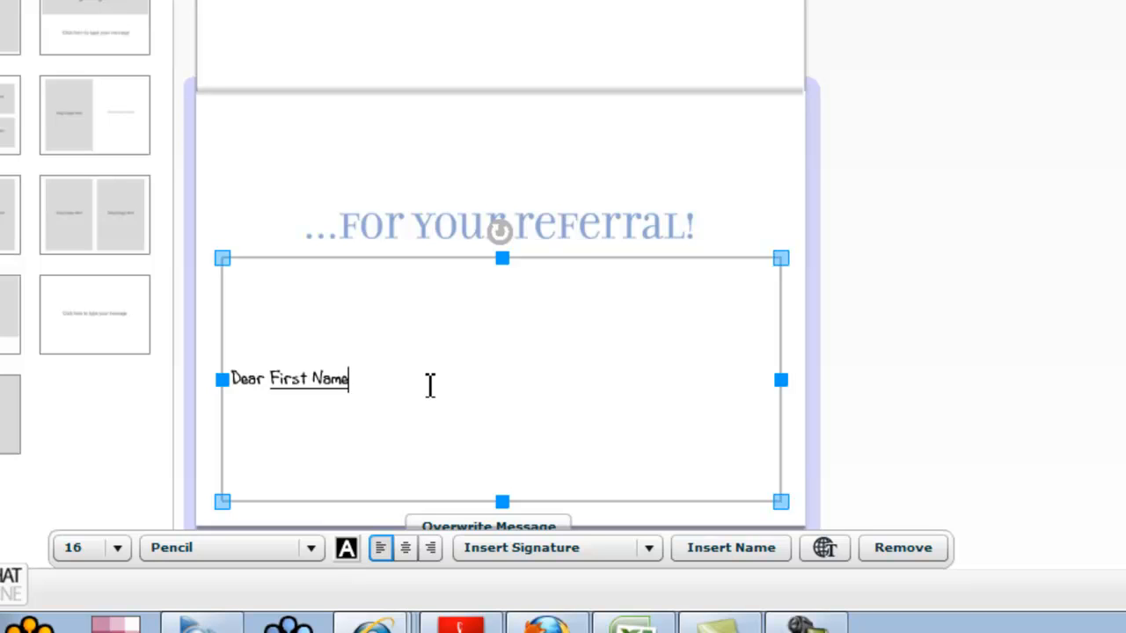
type(",")
key("Return")
key("Return")
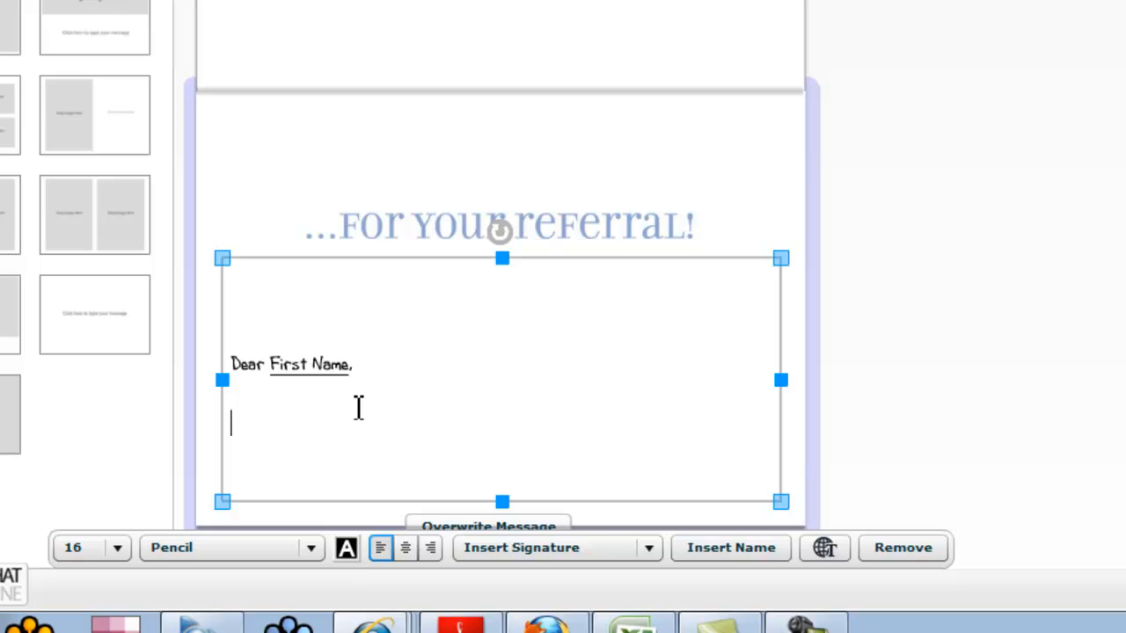
- Write "Thank you so much for thinking of me! I really appreciate that you sent me that great referral." below the greeting
type("Th")
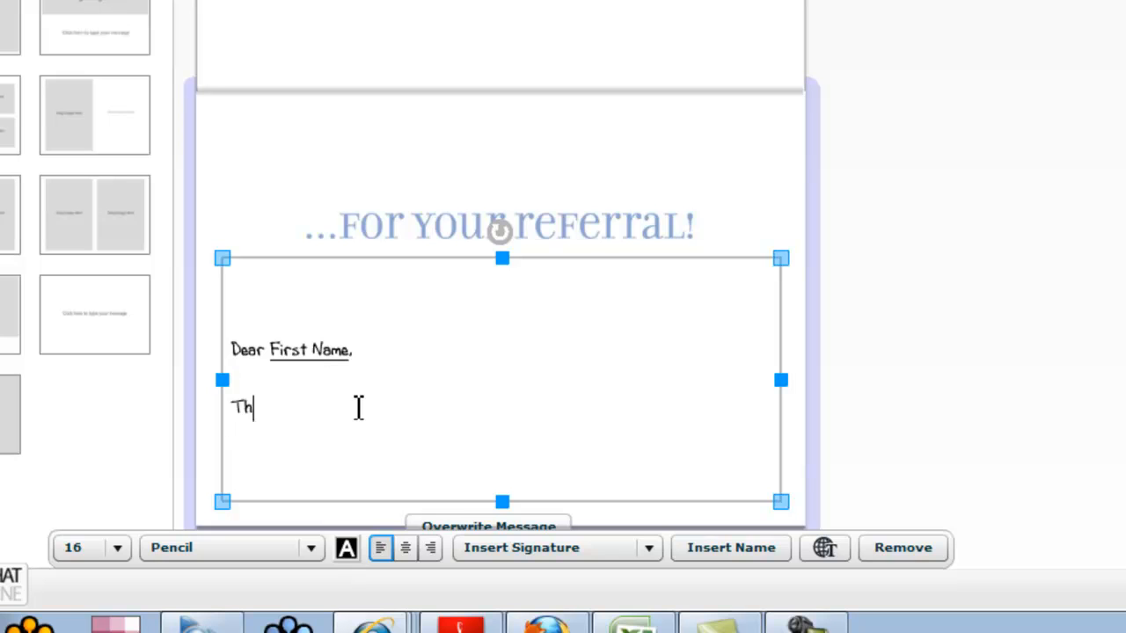
type("ank you so")
key("BackSpace")
key("BackSpace")
type("so much for thinking ")
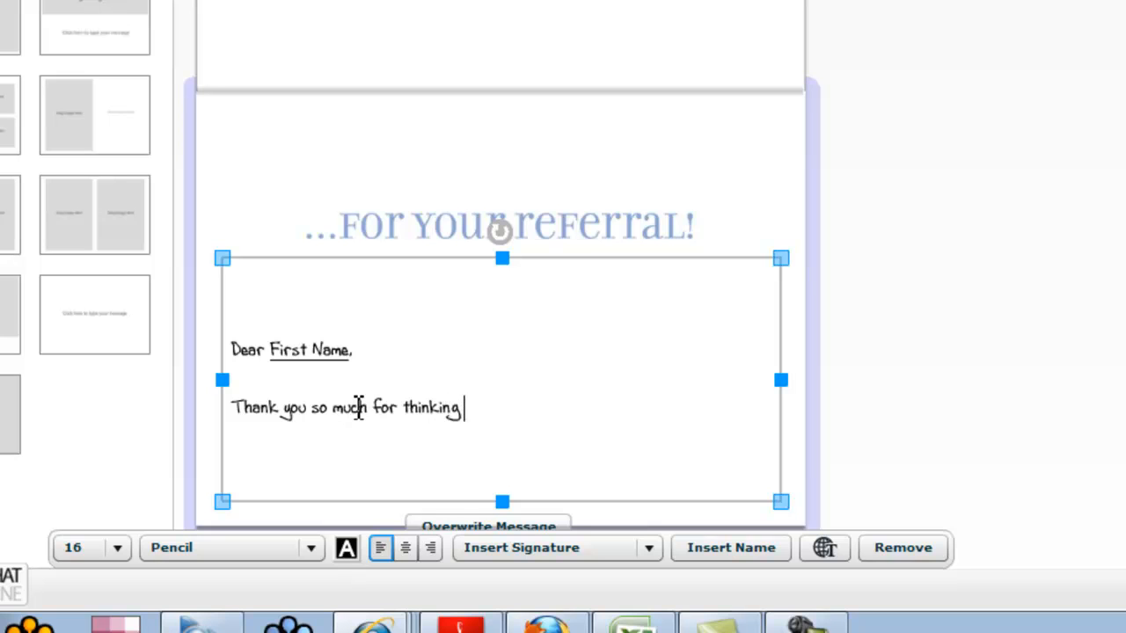
type("of me!  I reall")
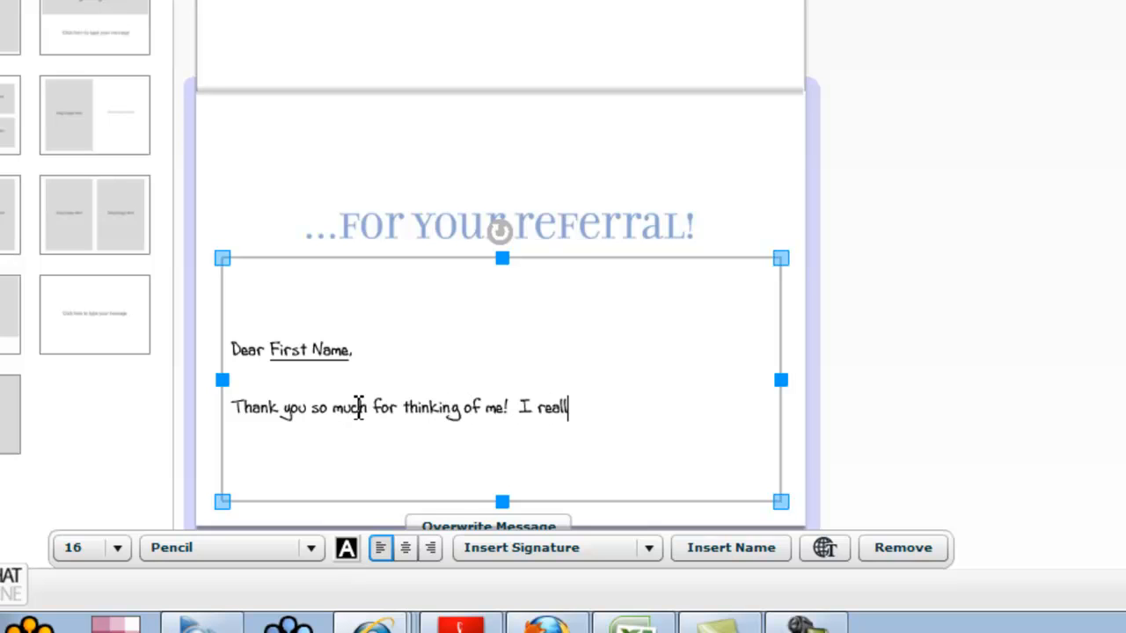
type("y appreciate that you sen")
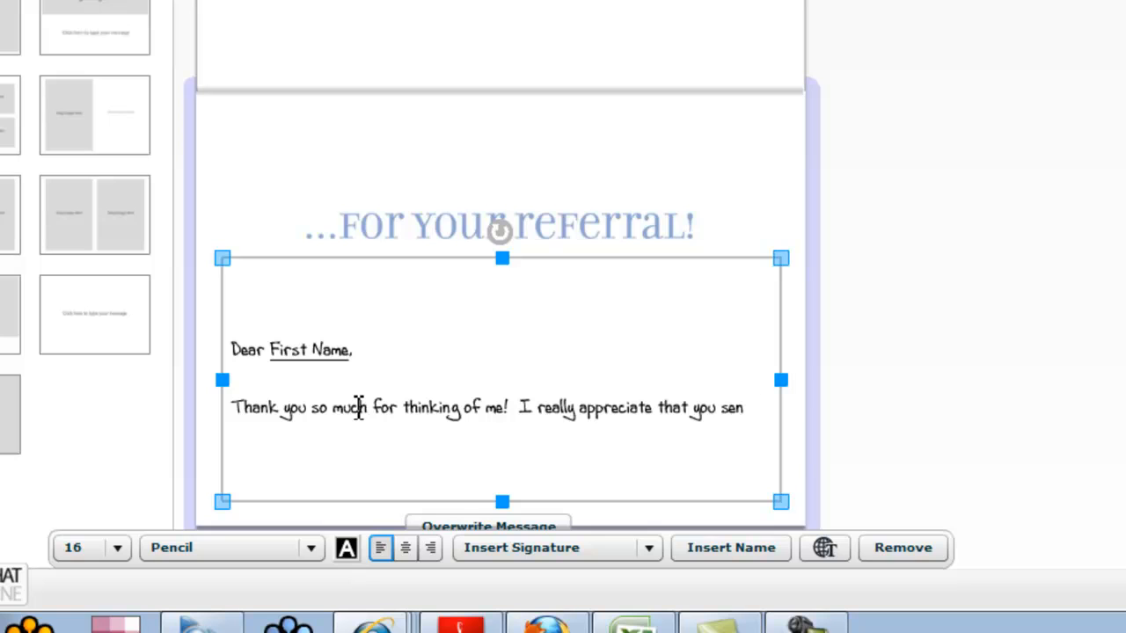
type("t me that great referal.")
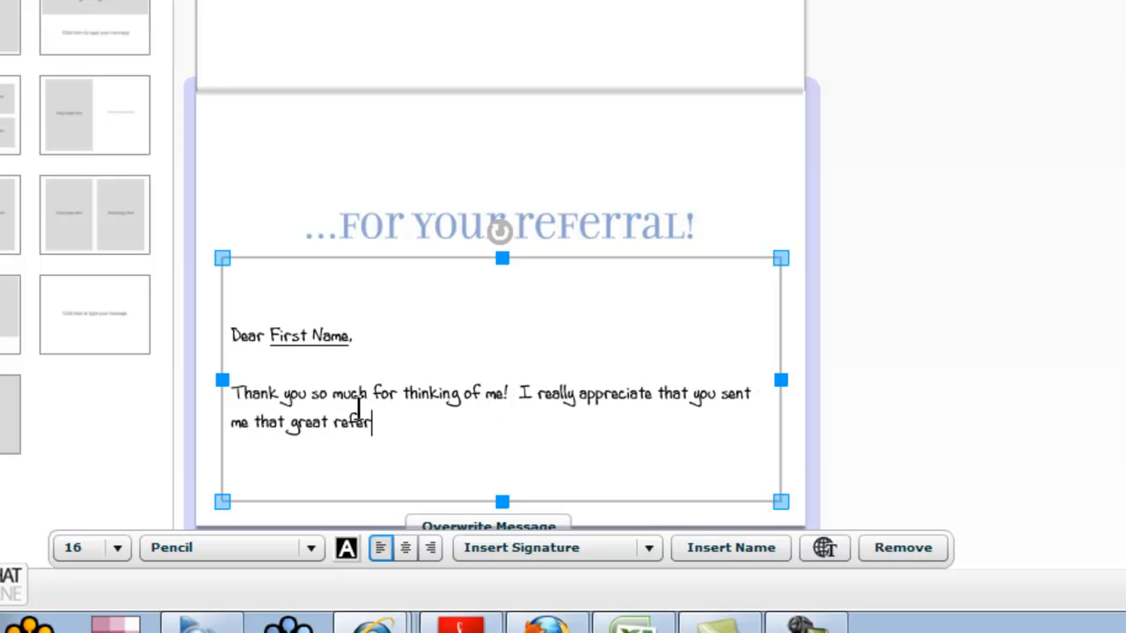
- Correct the spelling of "referral" and add the sentence "Please let me know what else I can do for you in the future!"
key("BackSpace")
key("BackSpace")
key("BackSpace")
type("ral.  Please let m eknow")
key("BackSpace")
key("BackSpace")
key("BackSpace")
key("BackSpace")
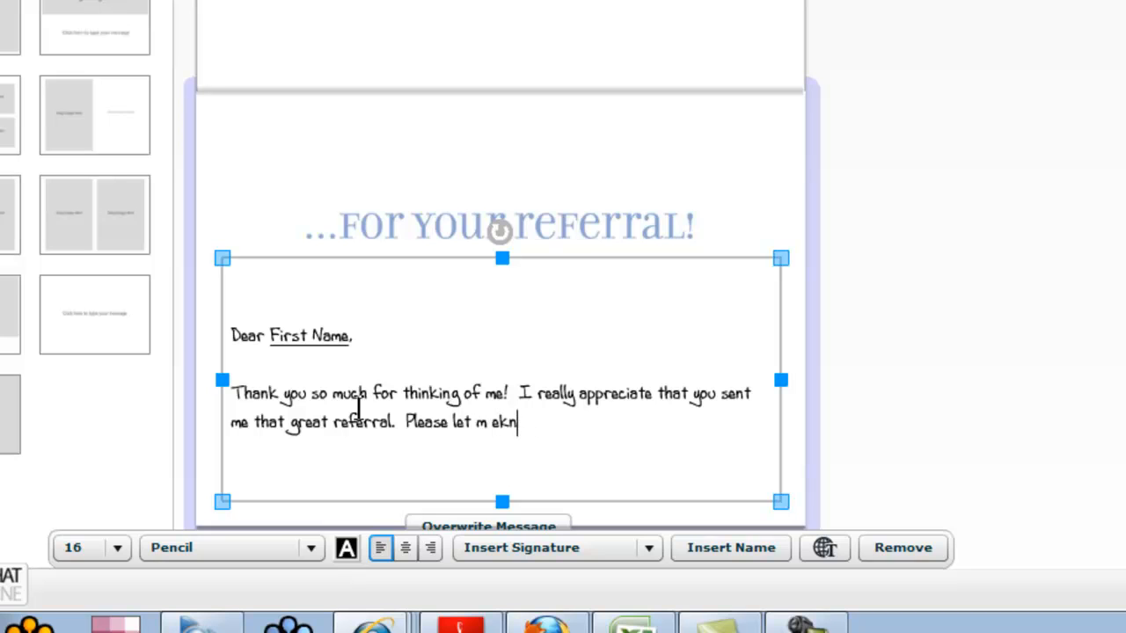
type("know what else")
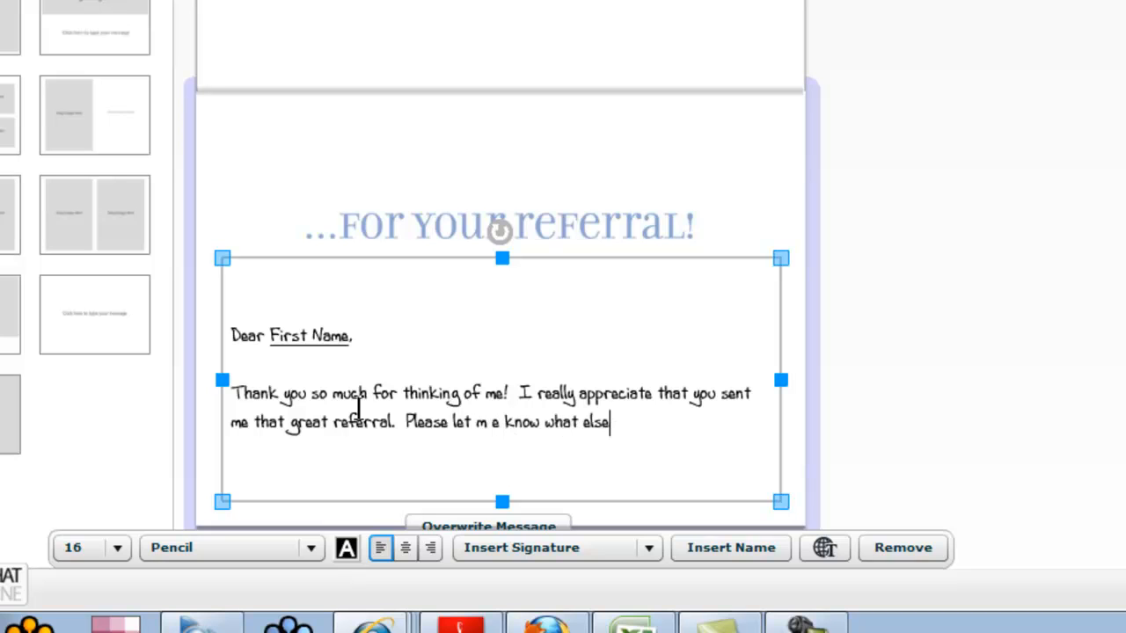
type(" I can do for you in the")
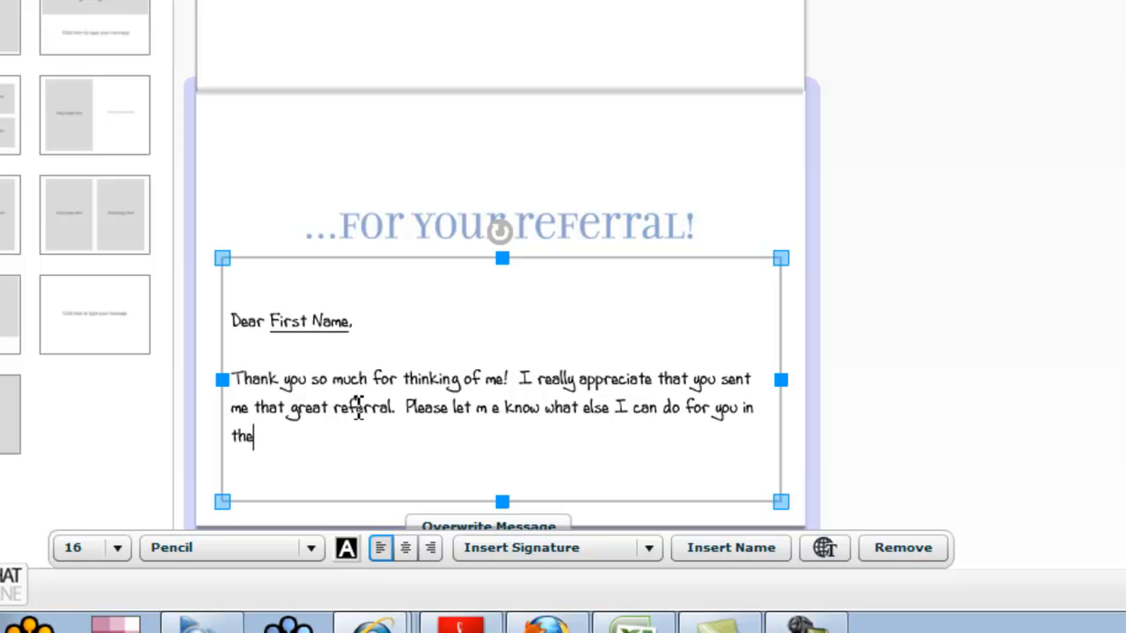
type(" future!")
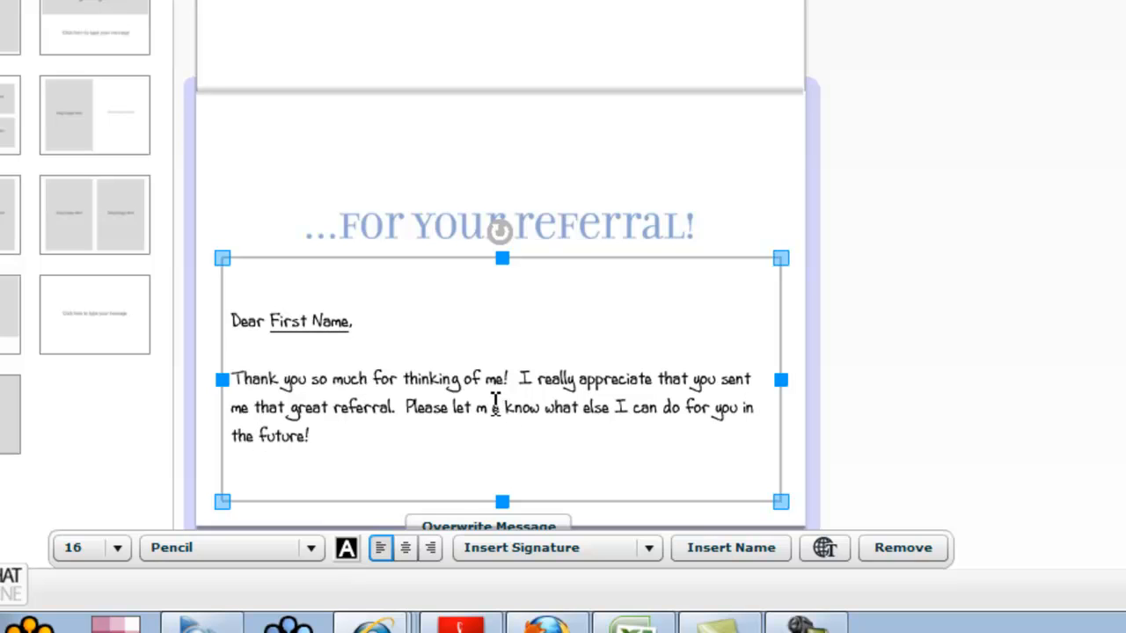
- Close the message after a blank line with "Warmest regards," and the sender's first name on the following line
key("Return")
key("Return")
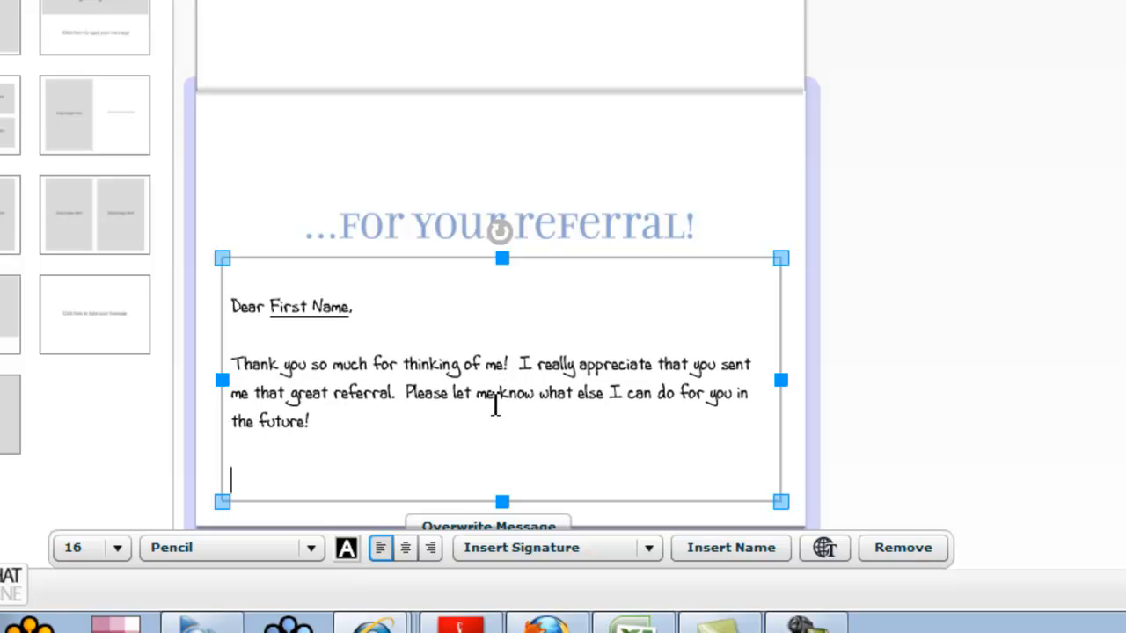
type("Warmets r")
key("BackSpace")
key("BackSpace")
key("BackSpace")
key("BackSpace")
type("st ")
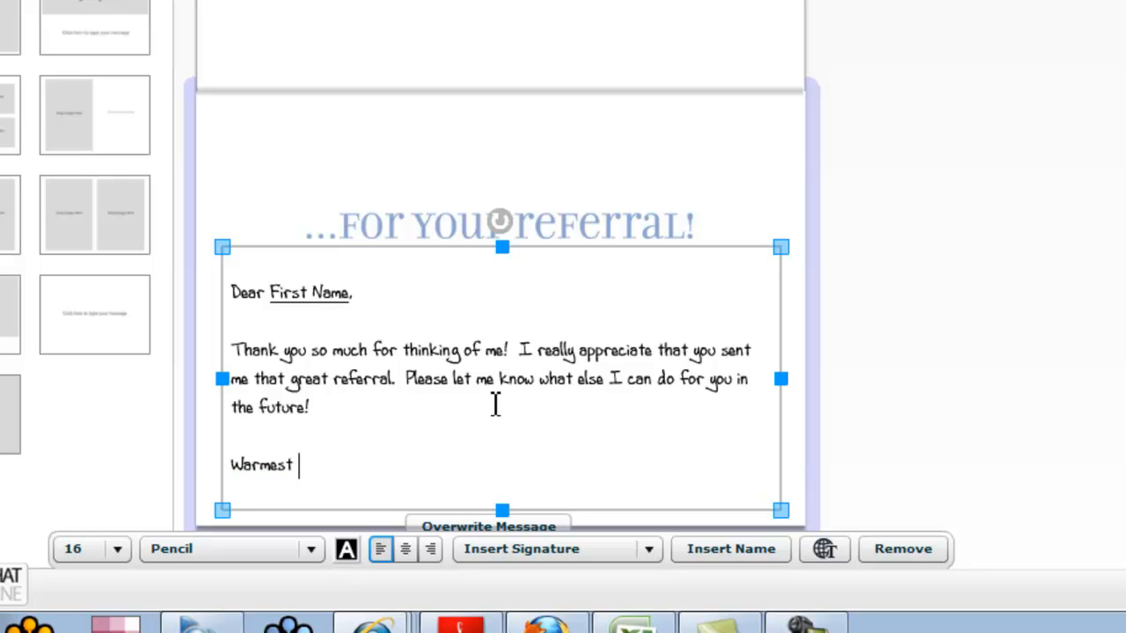
type("regards,")
key("Return")
type("John")
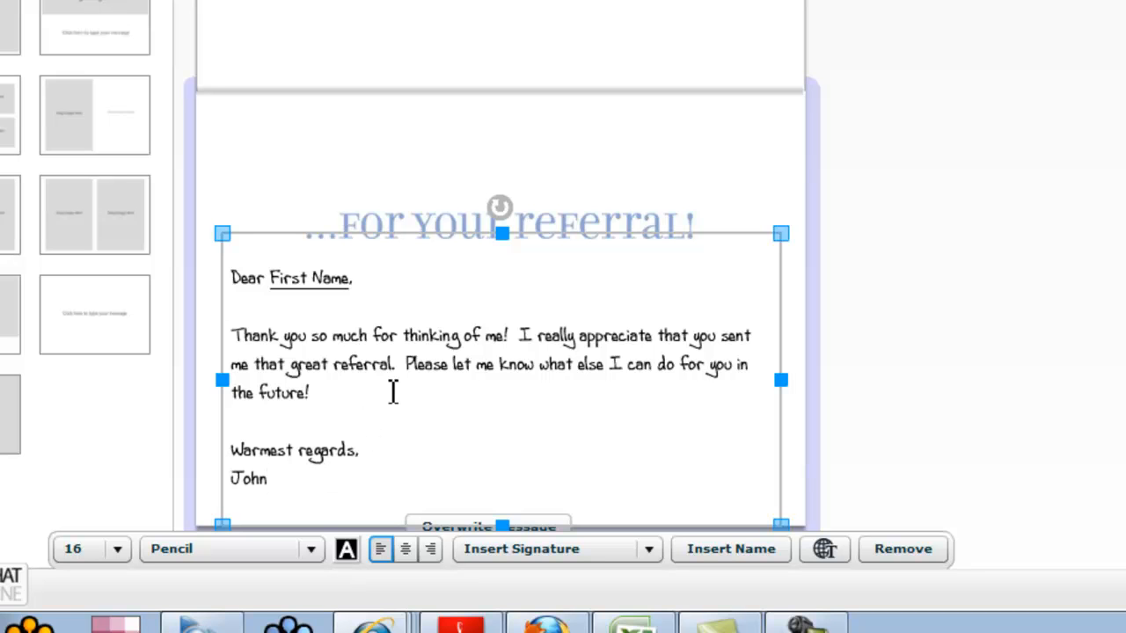
- Check the note on the First Name placeholder and continue to the card's confirmation page without attaching a gift
left_click(314, 282)
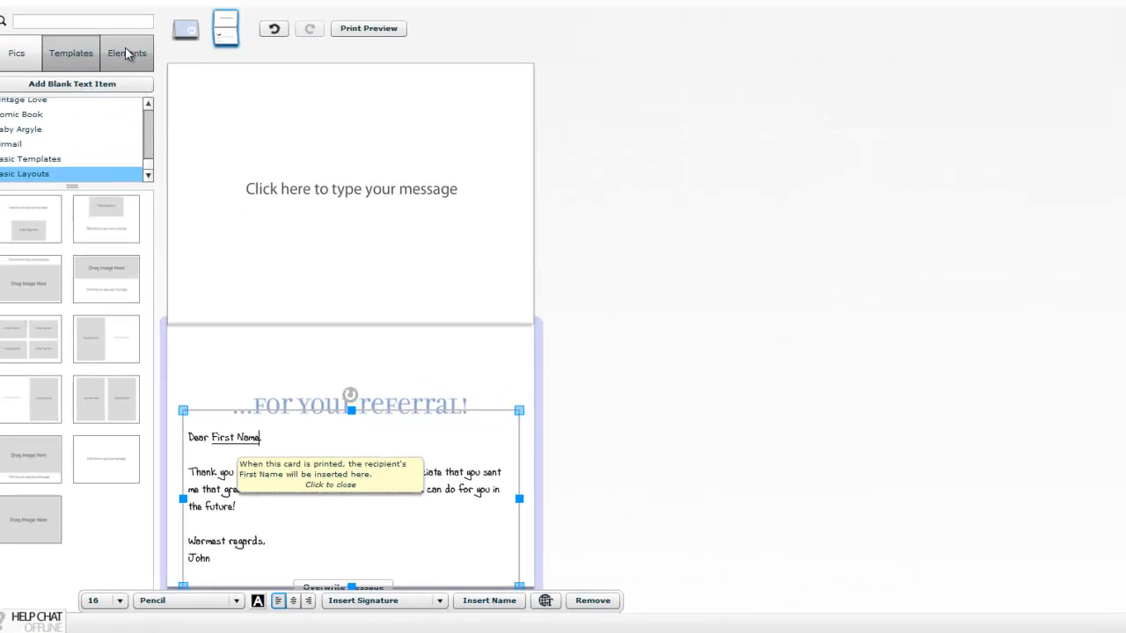
left_click(1079, 459)
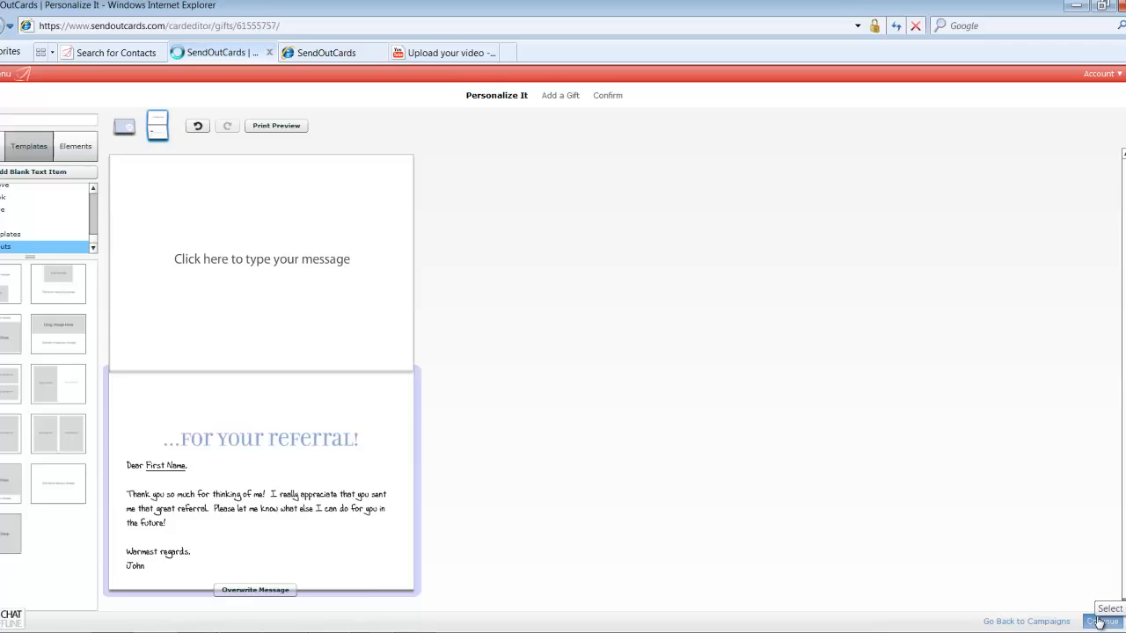
left_click(1100, 621)
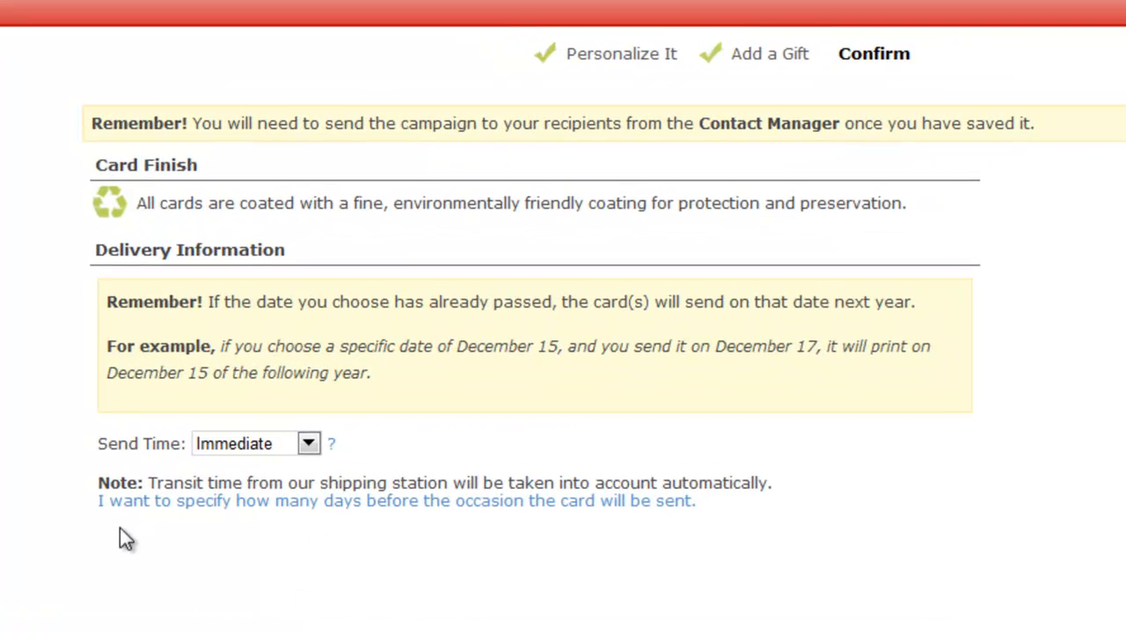
- Try Birthday as the card's send time
left_click(309, 445)
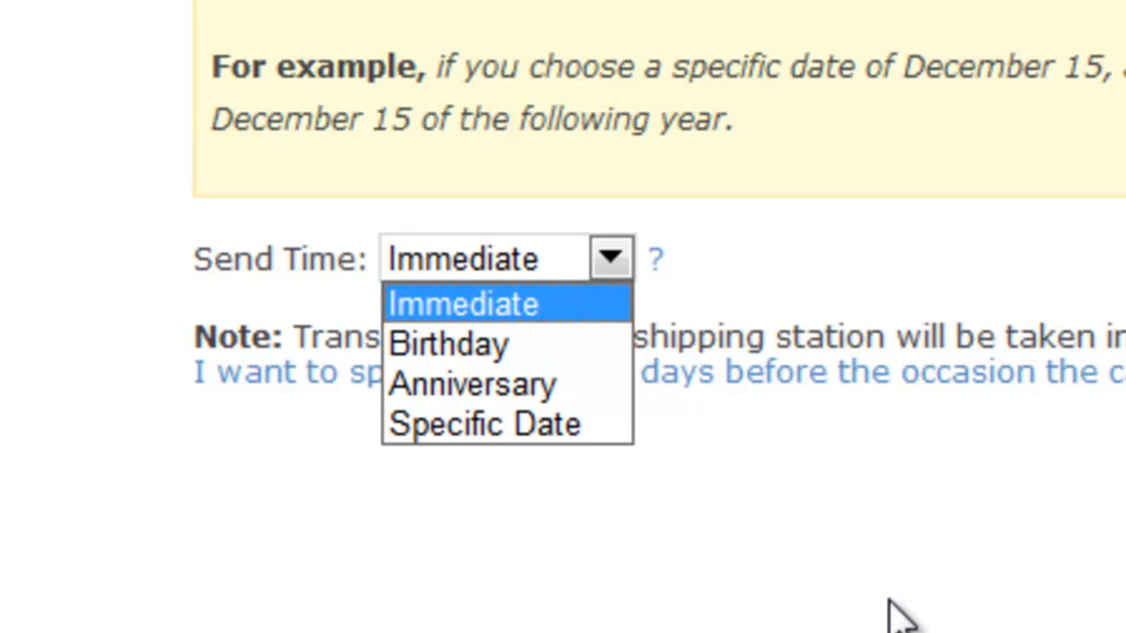
left_click(403, 352)
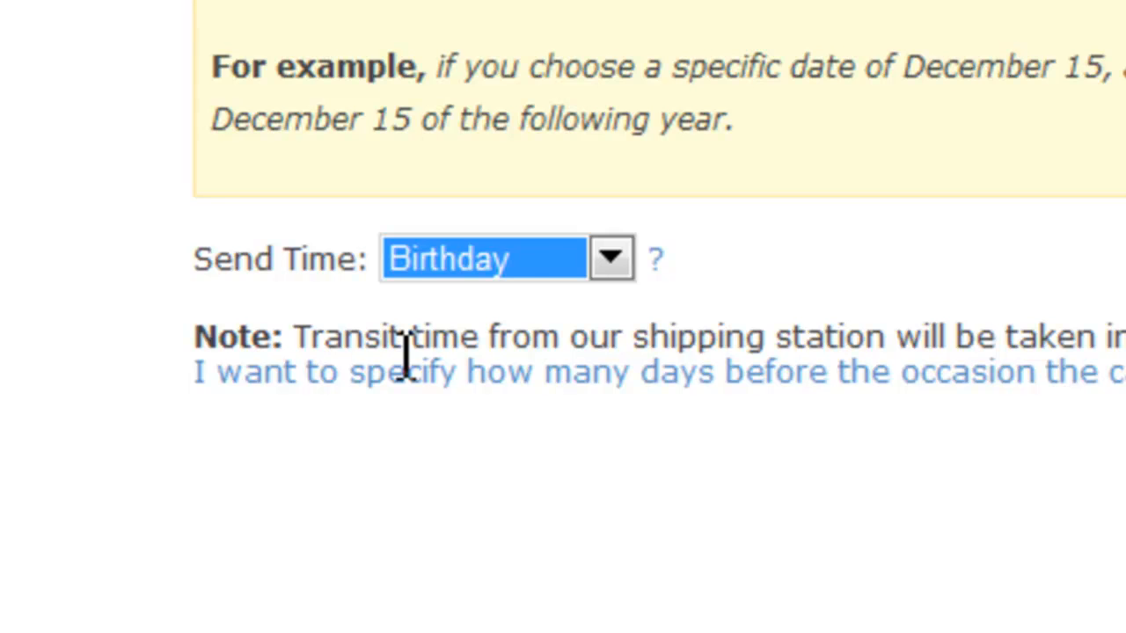
- Set the card's send time to Immediate and save the card to the campaign
left_click(612, 264)
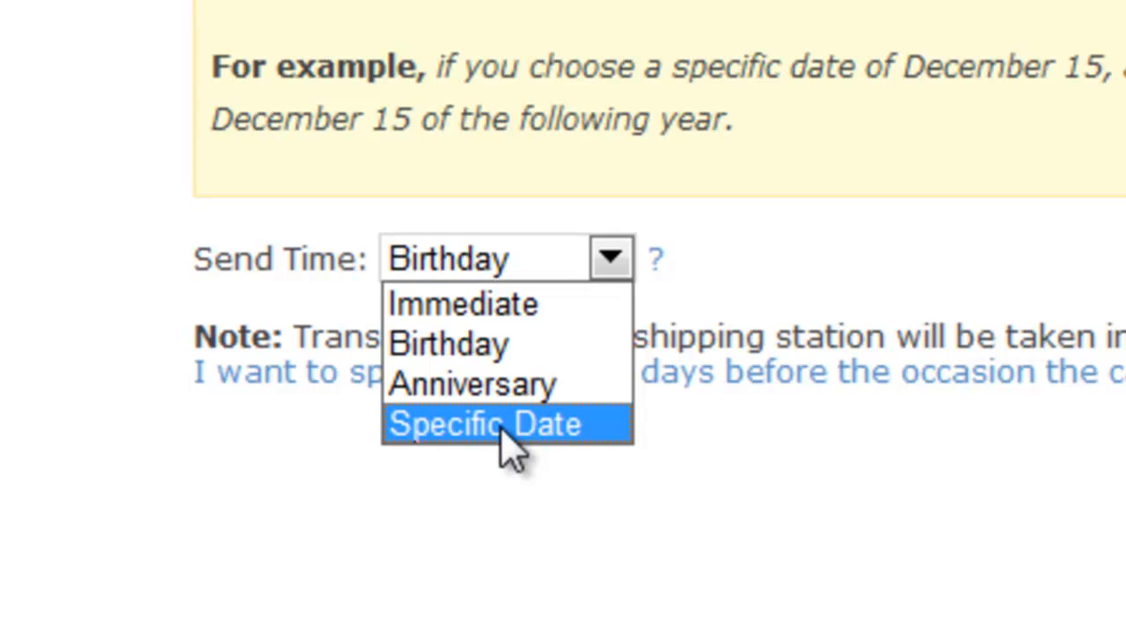
left_click(538, 306)
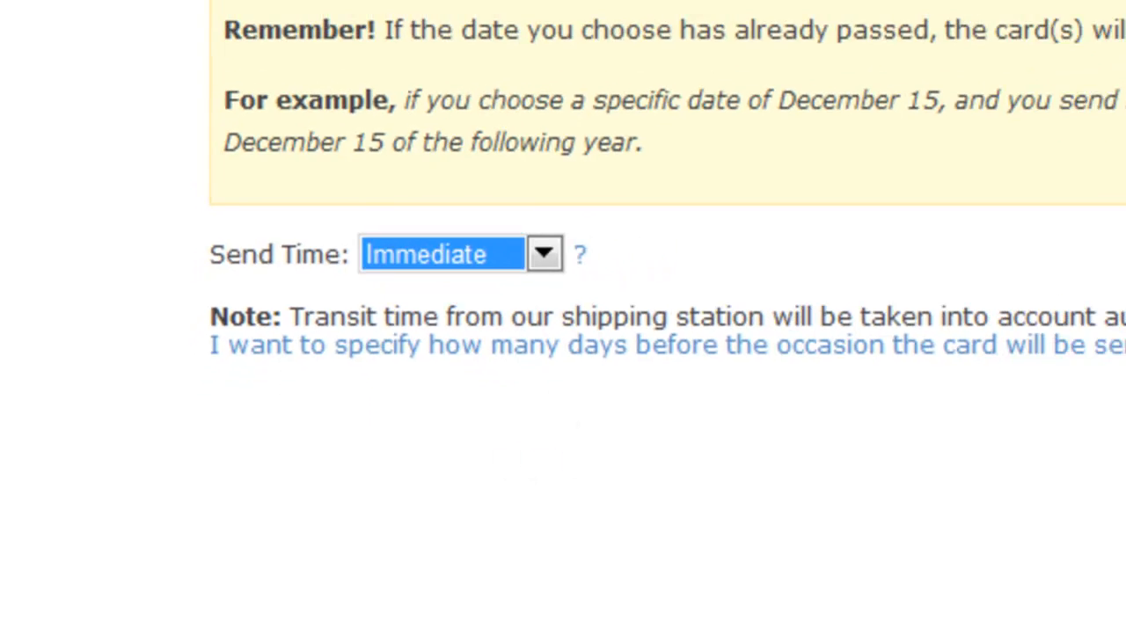
left_click(1111, 599)
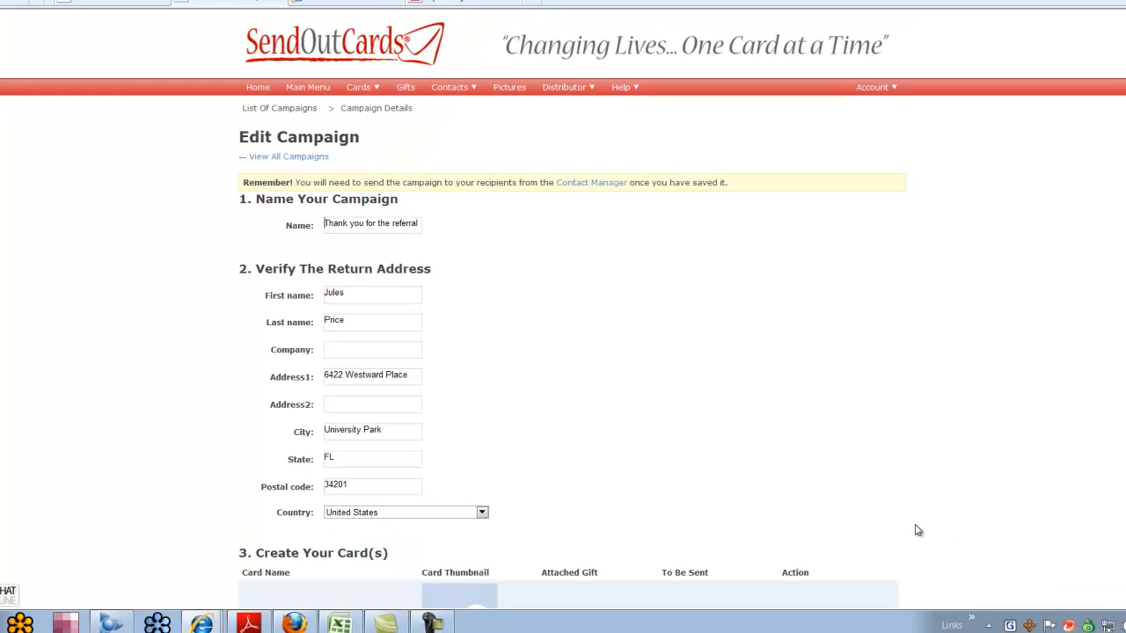
scroll(786, 514, "down", 3)
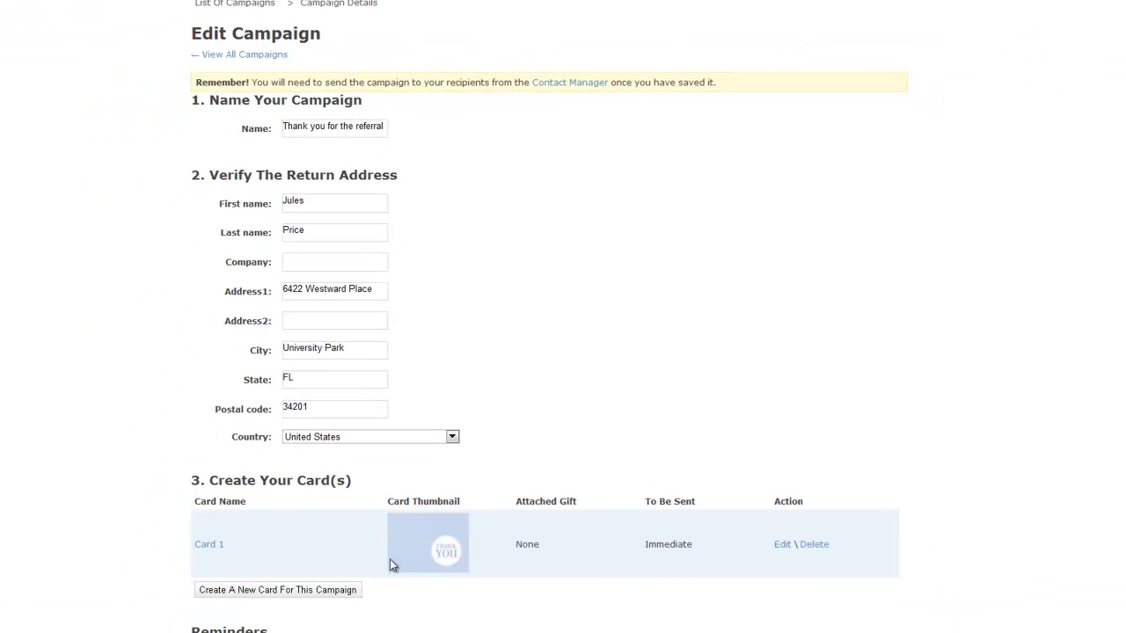
- Add a second card named Card 2 to the campaign as a postcard with the "Many Thanks are Justly Due" design
scroll(547, 606, "down", 1)
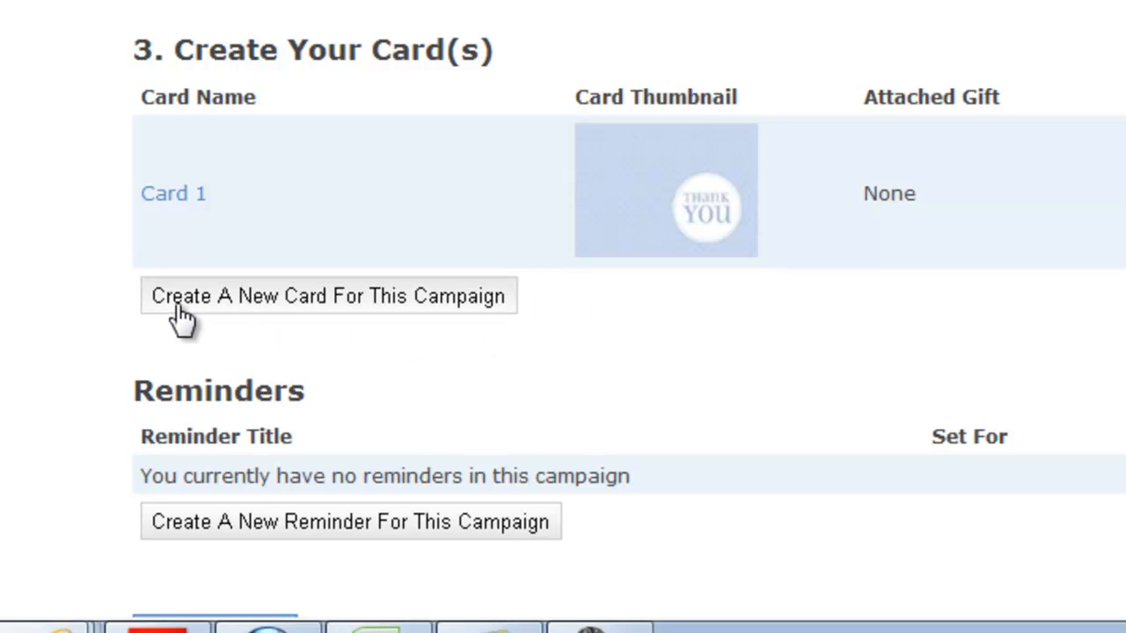
left_click(274, 306)
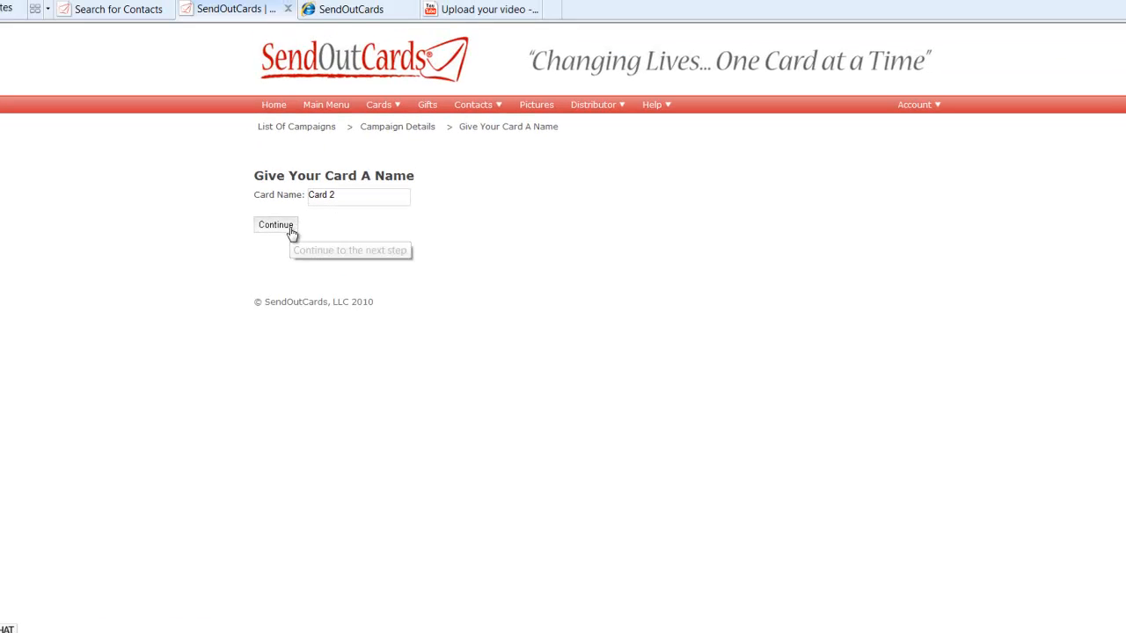
left_click(291, 229)
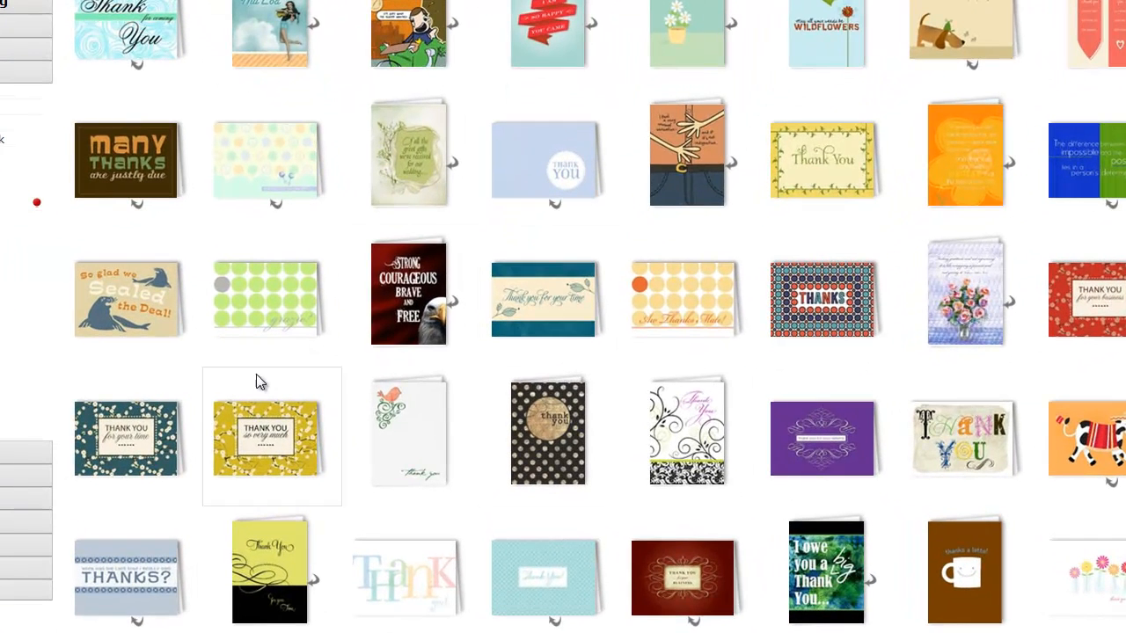
left_click(136, 158)
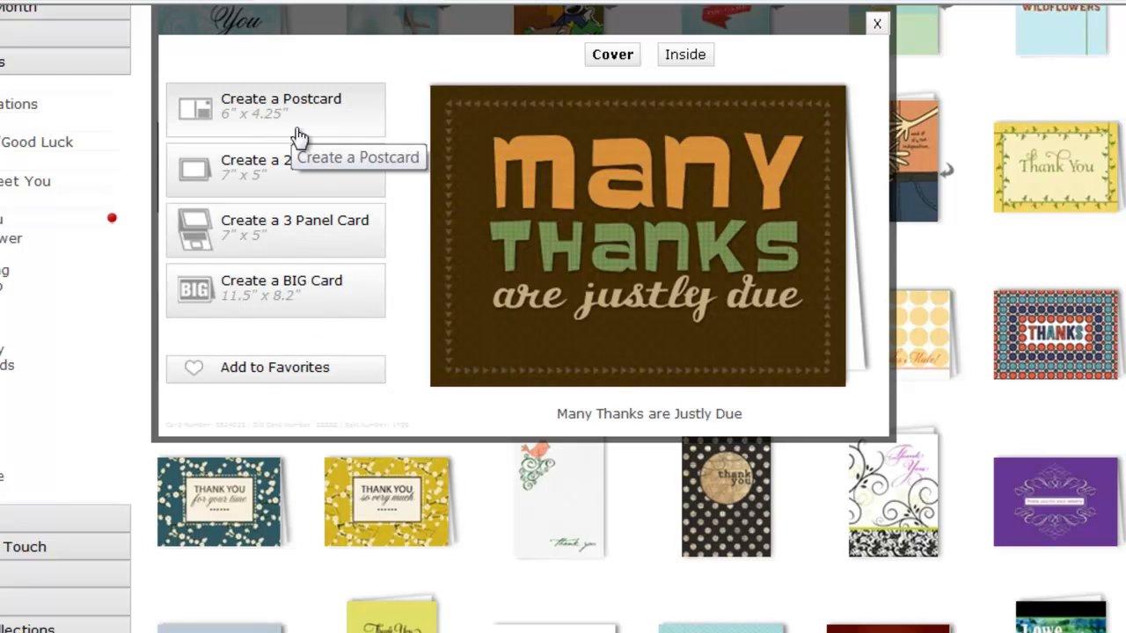
left_click(297, 244)
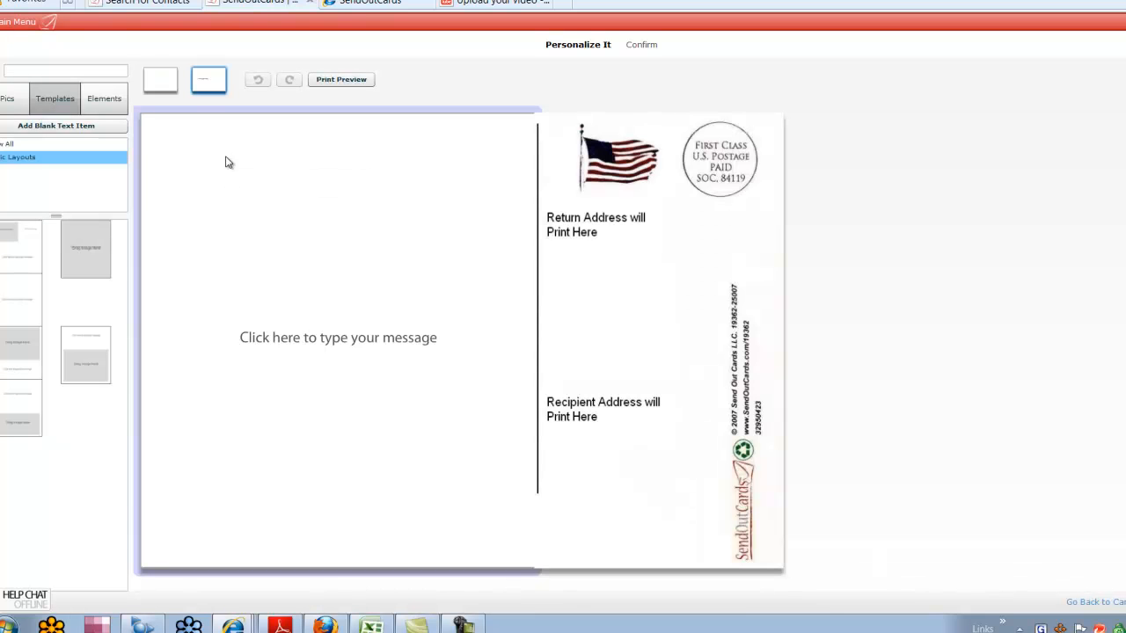
- Write the postcard message greeting "Hi First Name!" using the inserted first-name placeholder, followed by a line break
left_click(299, 334)
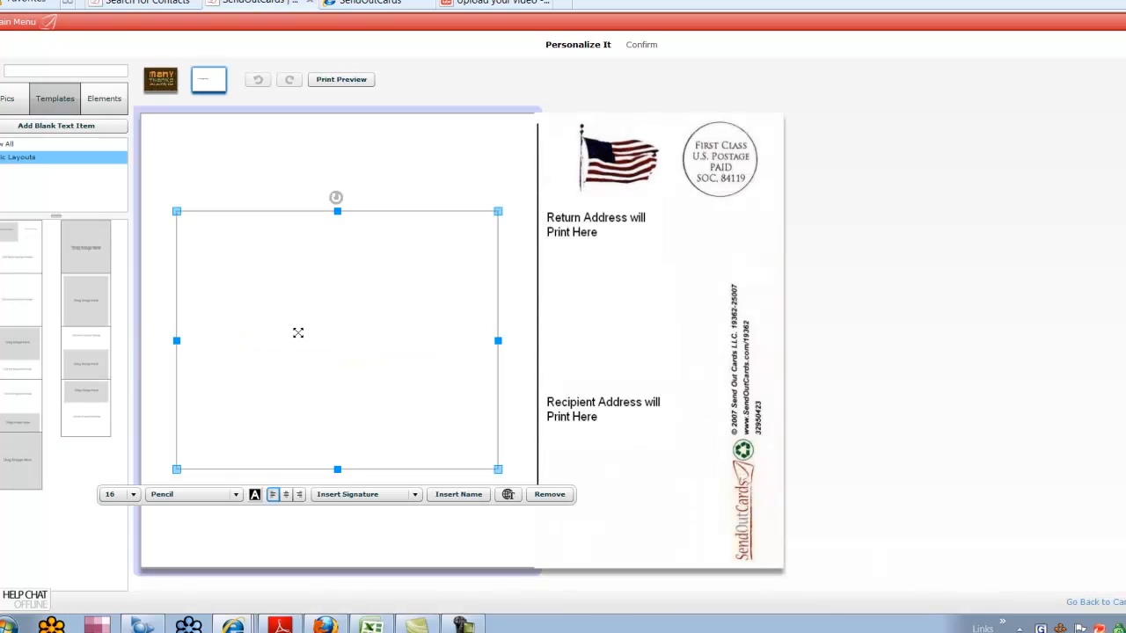
left_click(281, 344)
type("Hi")
left_click(478, 494)
left_click(479, 509)
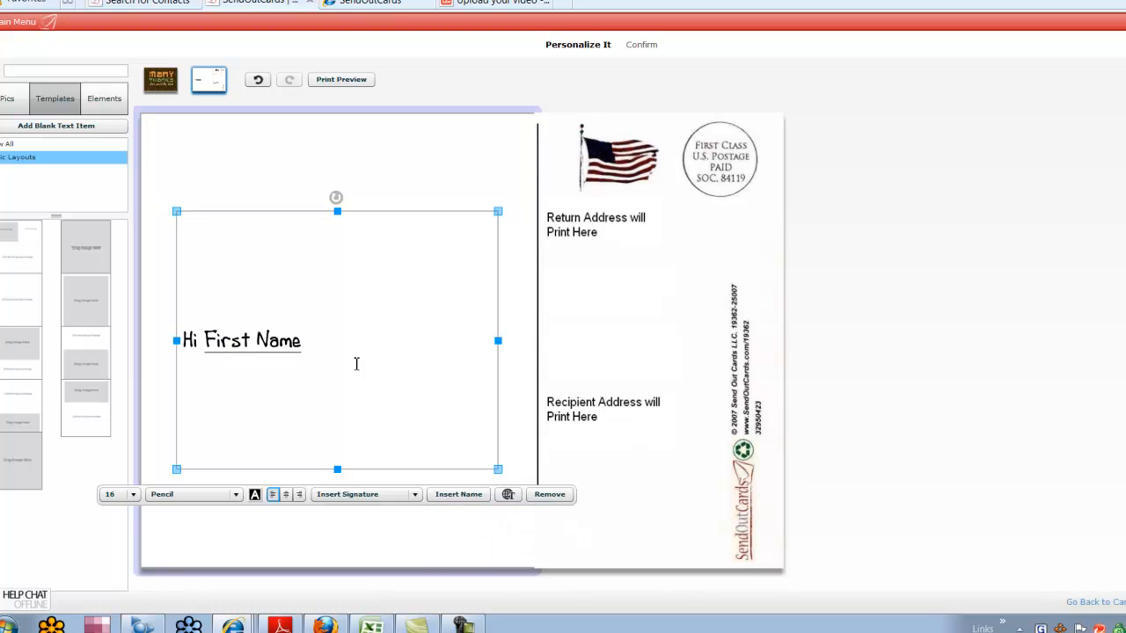
type("!")
key("Return")
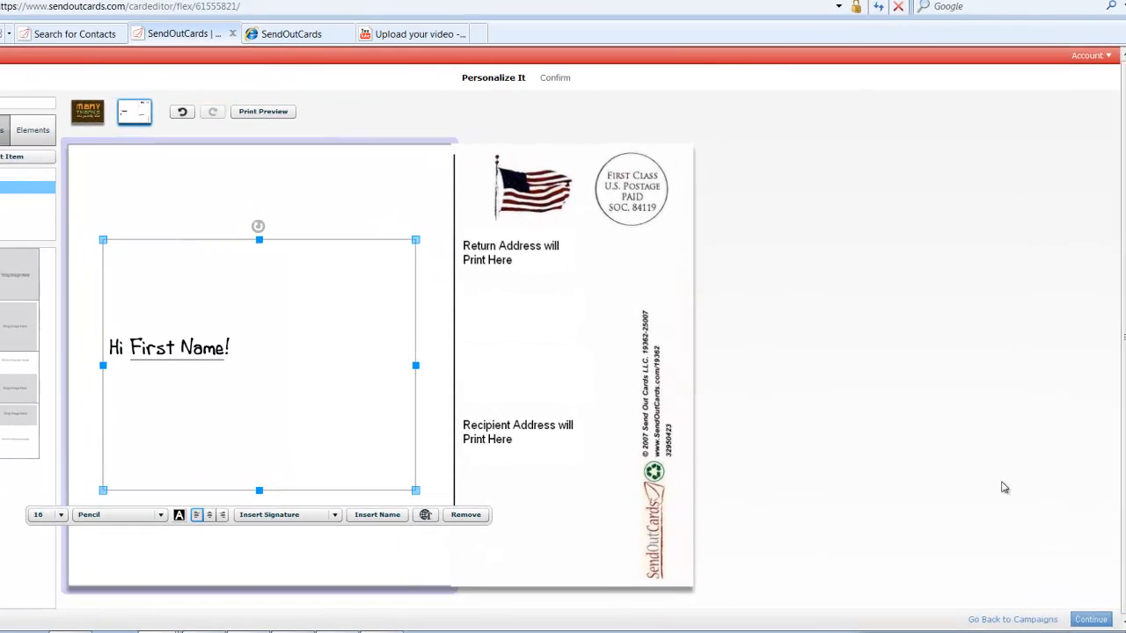
- Set the postcard's delivery to 6 Months After Immediate and save it to the campaign
left_click(1091, 620)
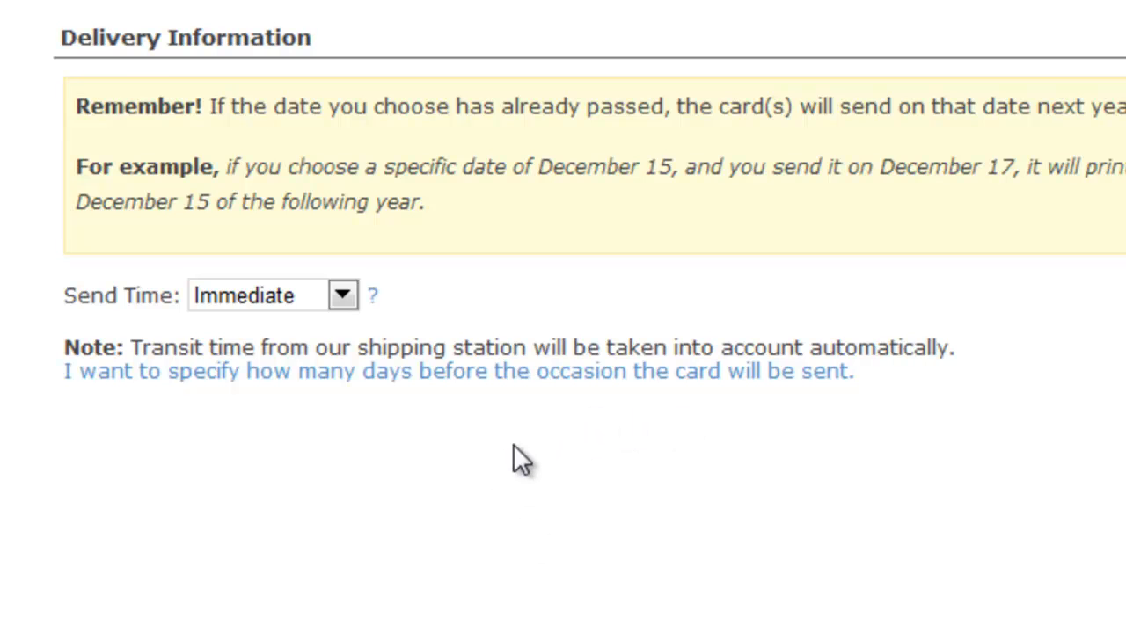
left_click(483, 373)
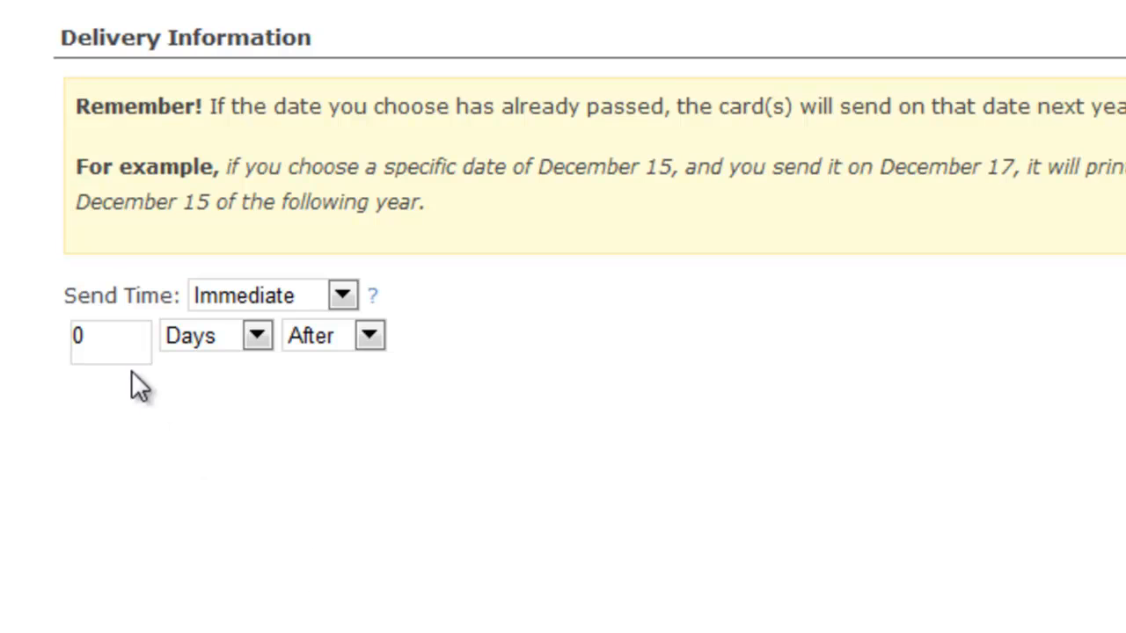
double_click(75, 343)
type("6")
left_click(258, 345)
left_click(225, 420)
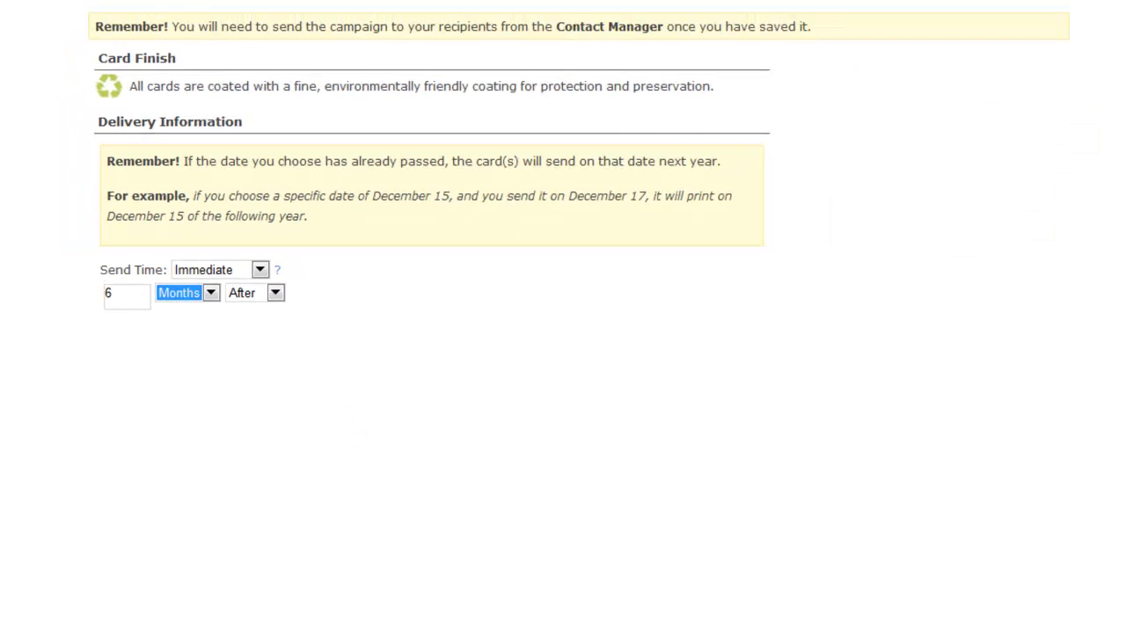
left_click(1039, 615)
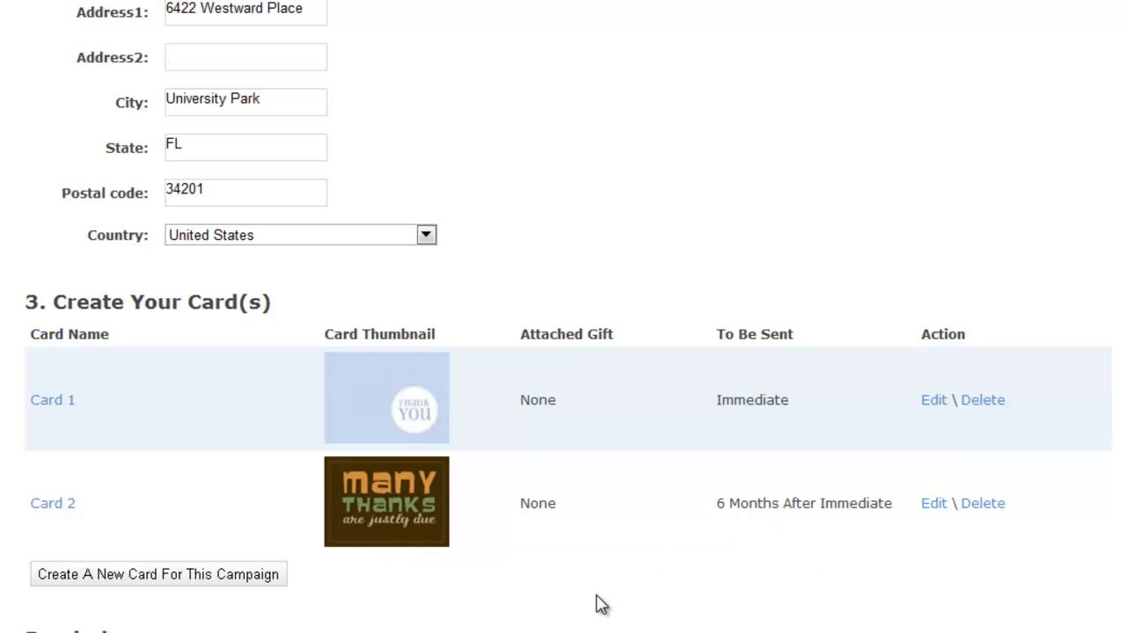
- Open the contact manager and list only the contacts in the Business contacts group
scroll(598, 605, "down", 3)
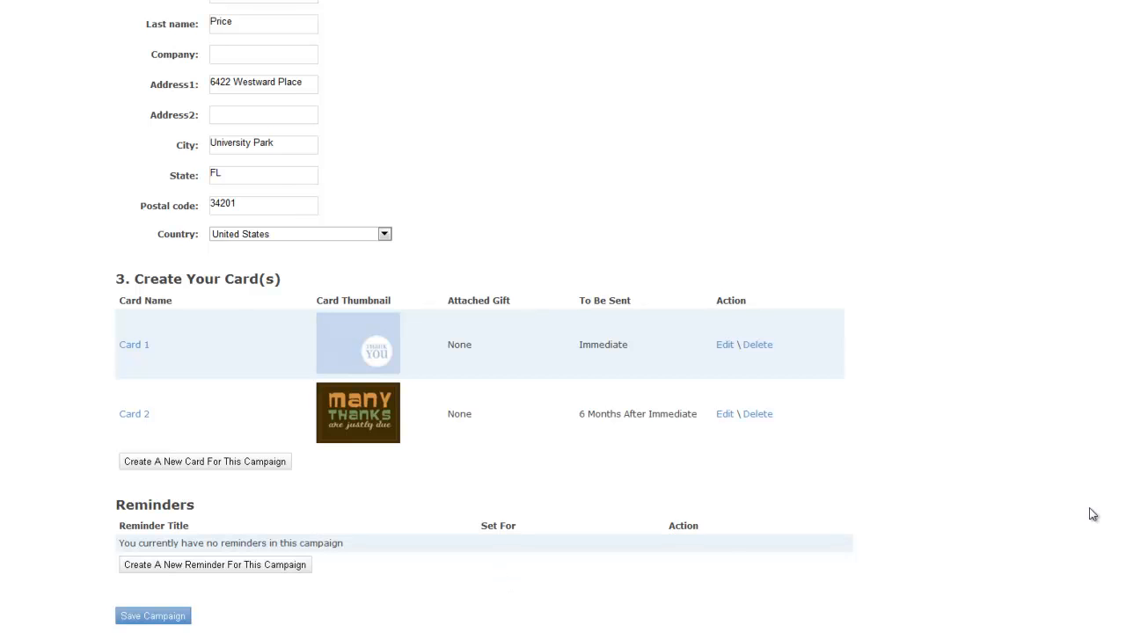
scroll(1090, 510, "up", 3)
mouse_move(346, 66)
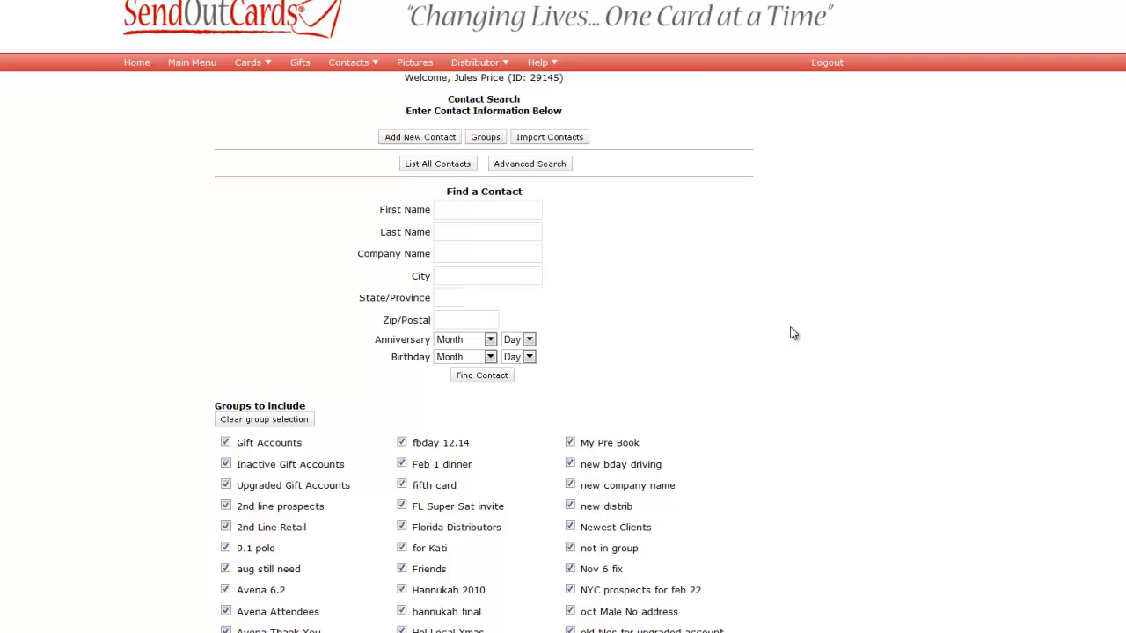
left_click(314, 425)
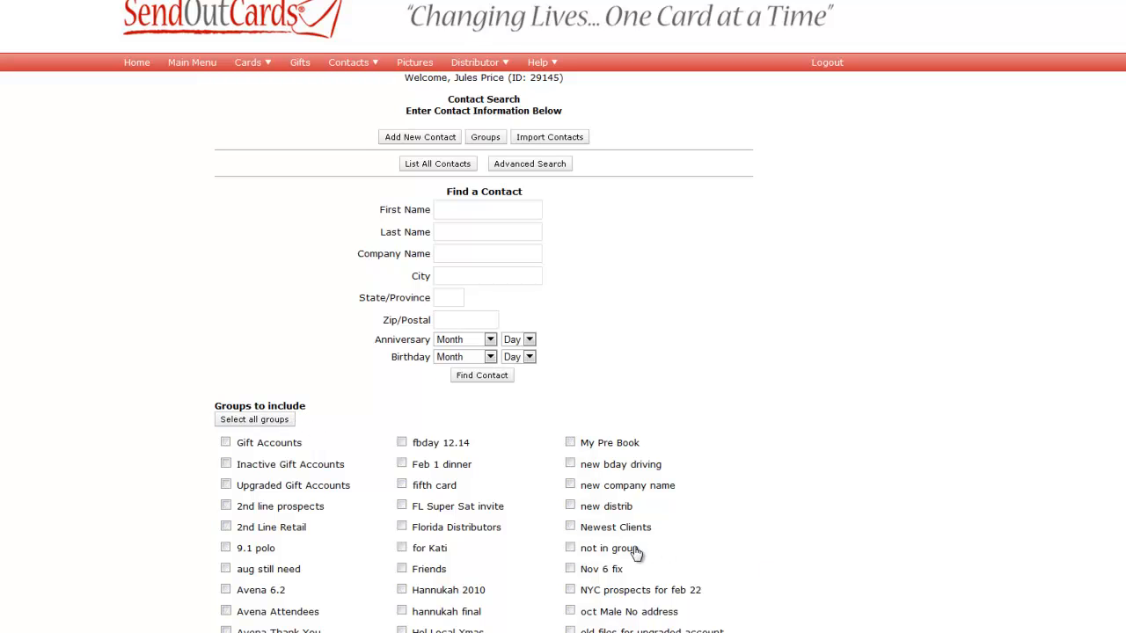
scroll(598, 558, "down", 1)
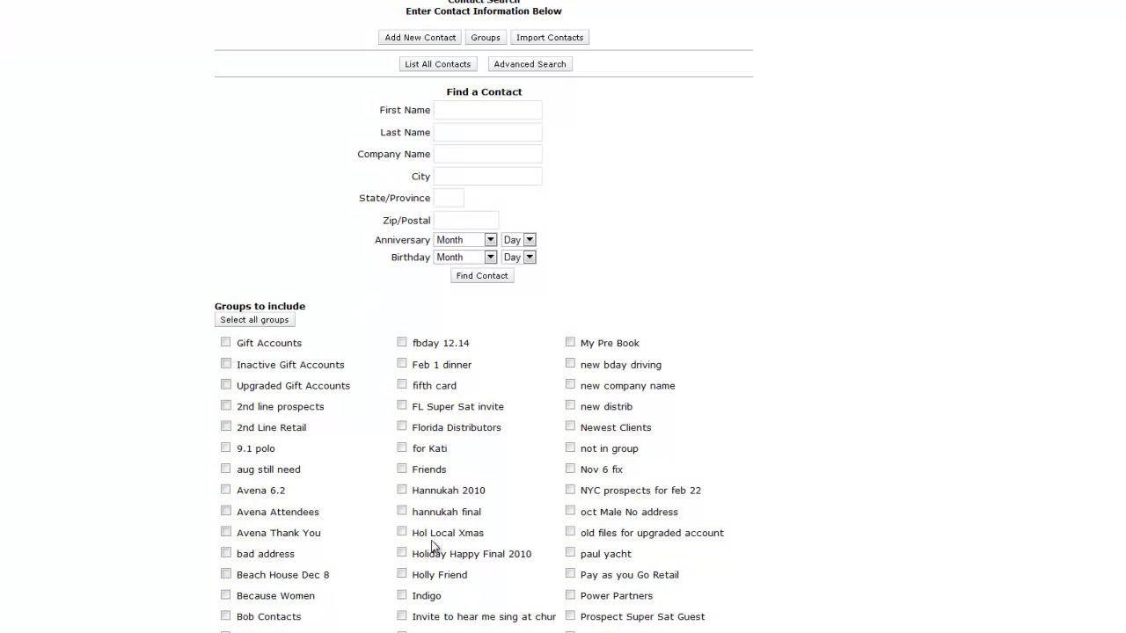
scroll(352, 563, "down", 1)
scroll(223, 579, "down", 2)
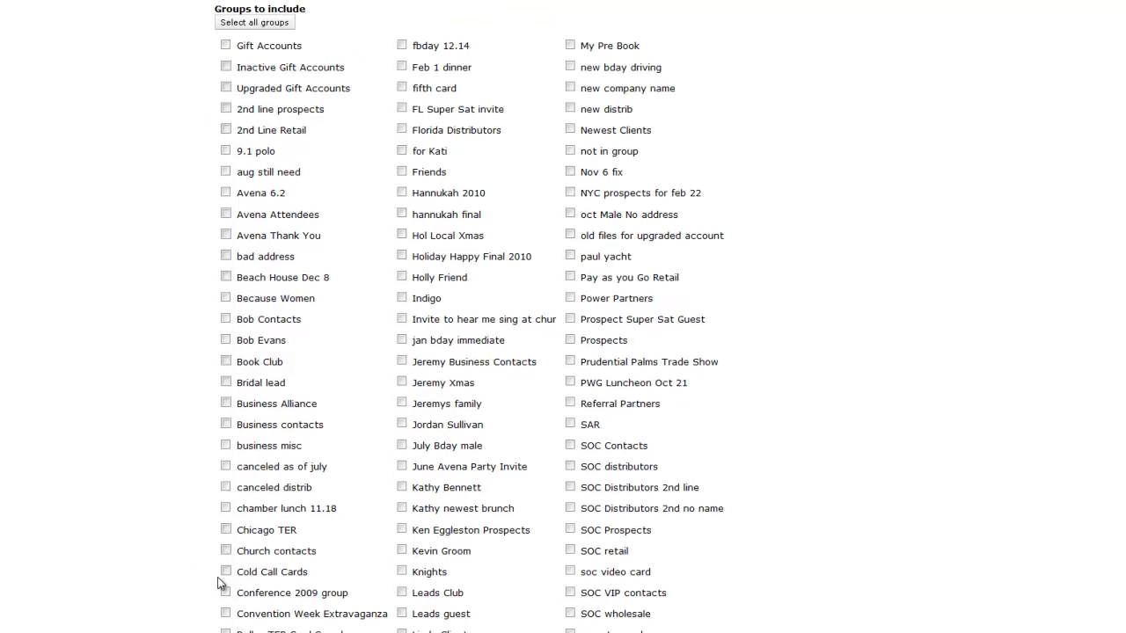
left_click(225, 424)
scroll(607, 324, "up", 1)
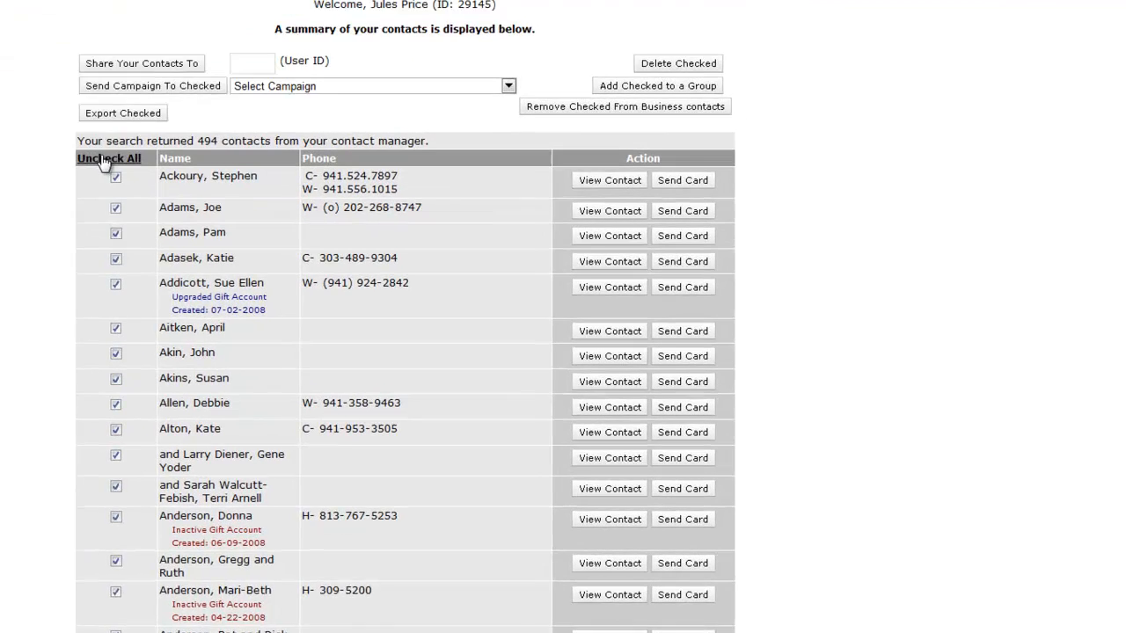
- Uncheck all listed contacts and check only three individual recipients
left_click(62, 270)
left_click(62, 421)
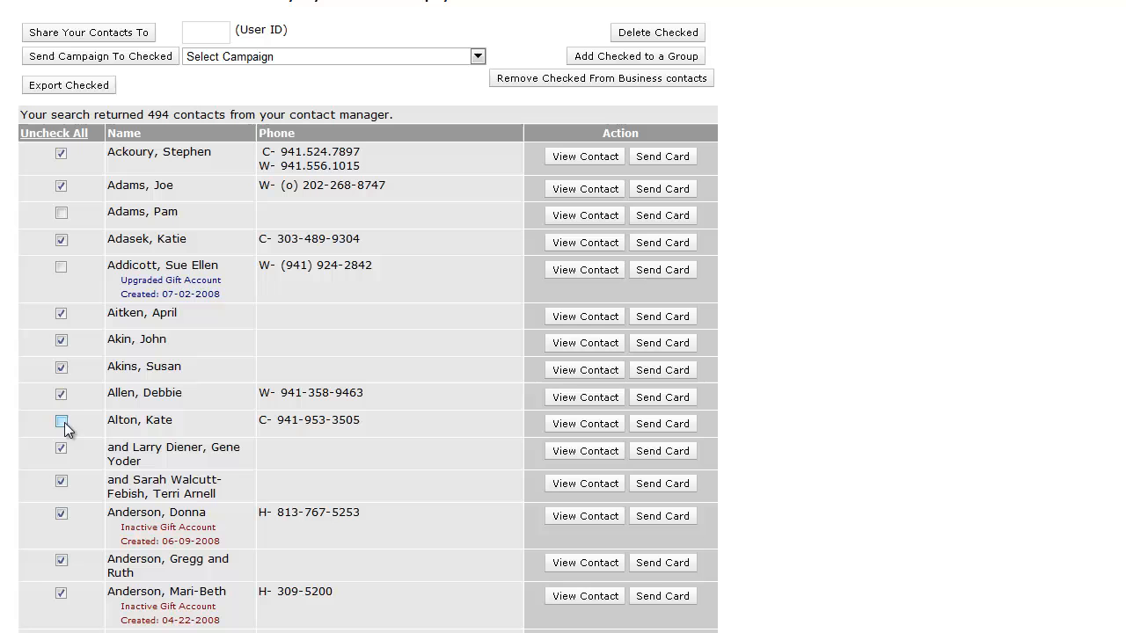
left_click(49, 136)
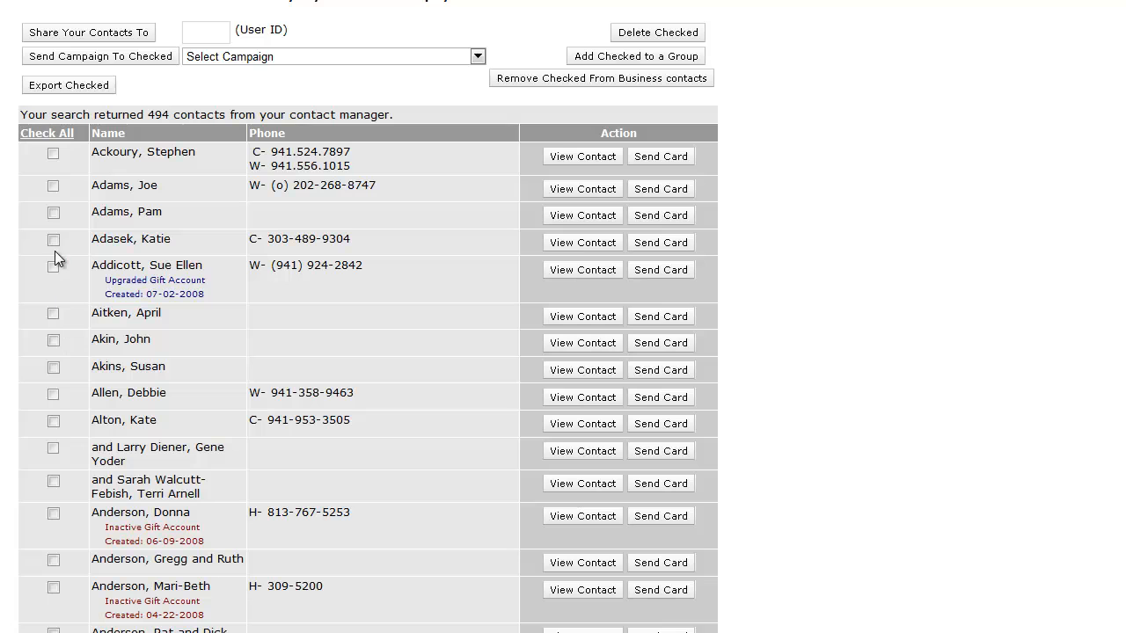
left_click(54, 368)
left_click(53, 513)
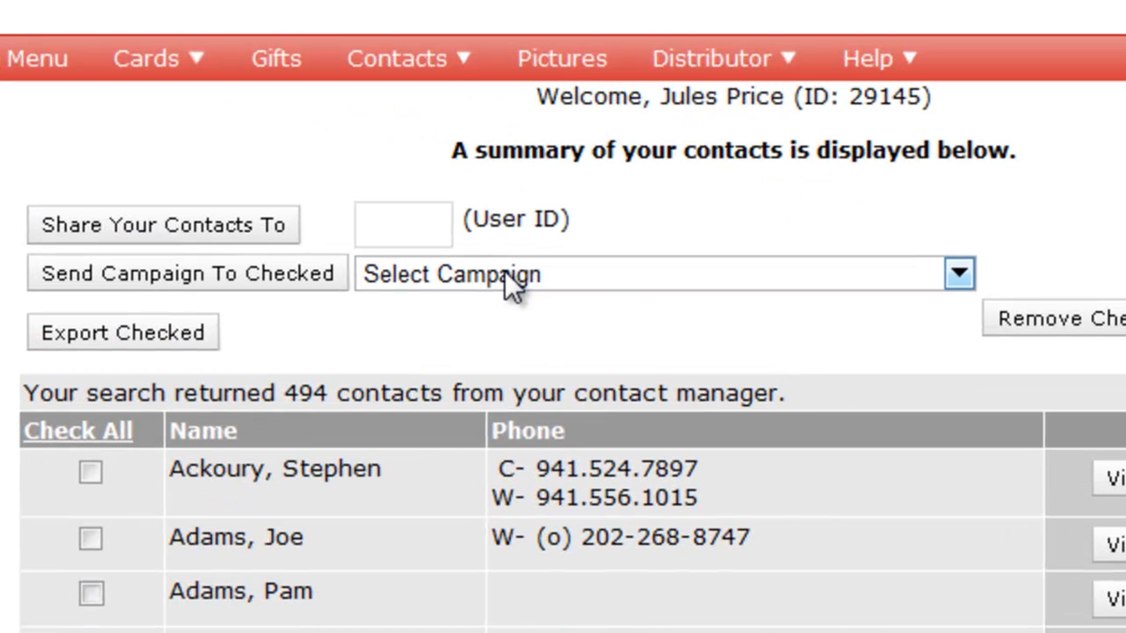
- Choose the "Thank you for the referral" campaign for the checked contacts, open its send confirmation, and close it without sending
left_click(626, 289)
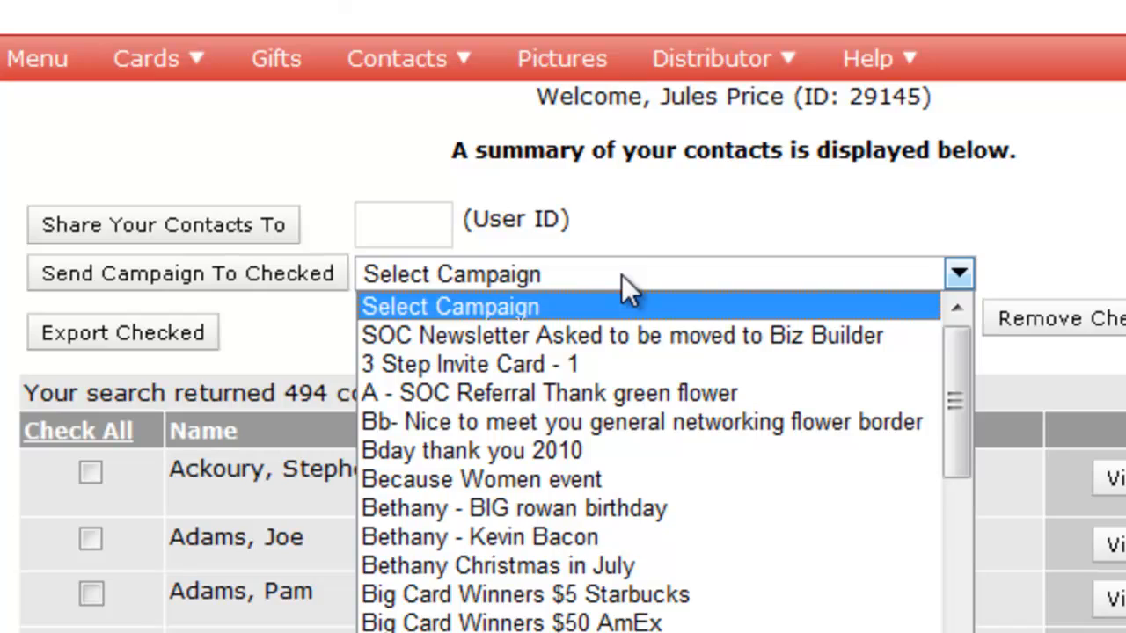
left_click_drag(958, 422, 956, 632)
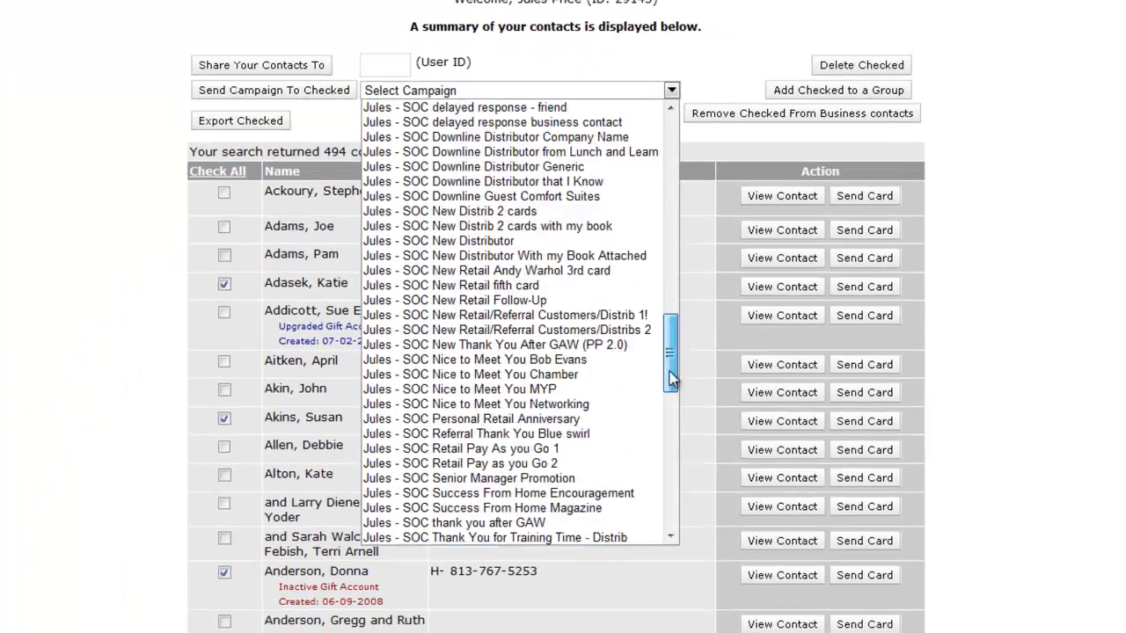
left_click_drag(670, 379, 673, 512)
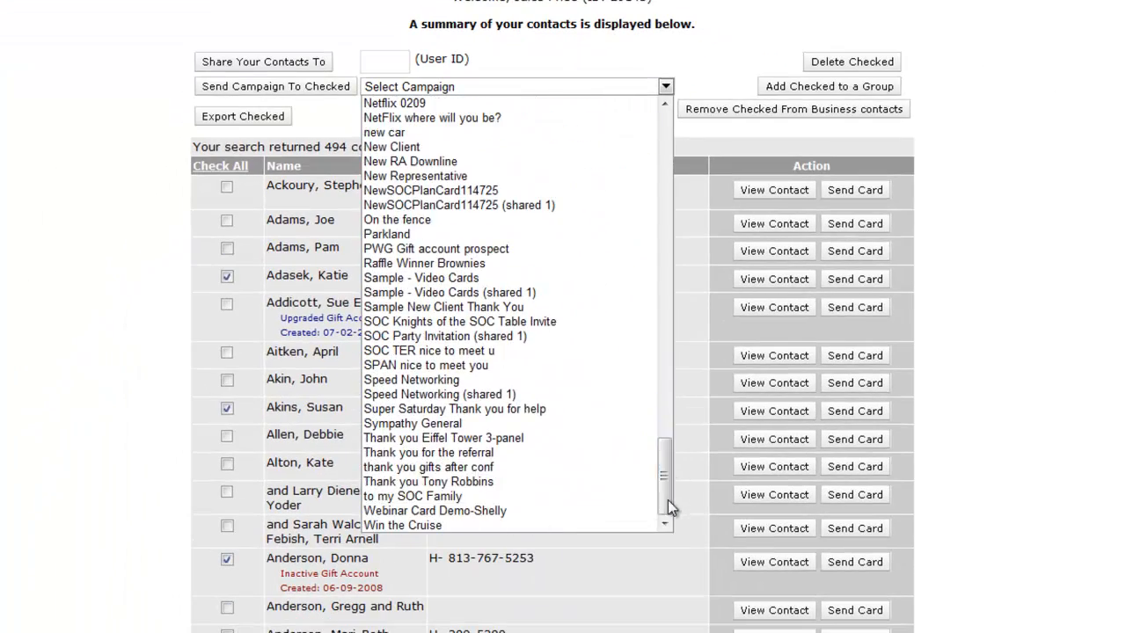
left_click(502, 452)
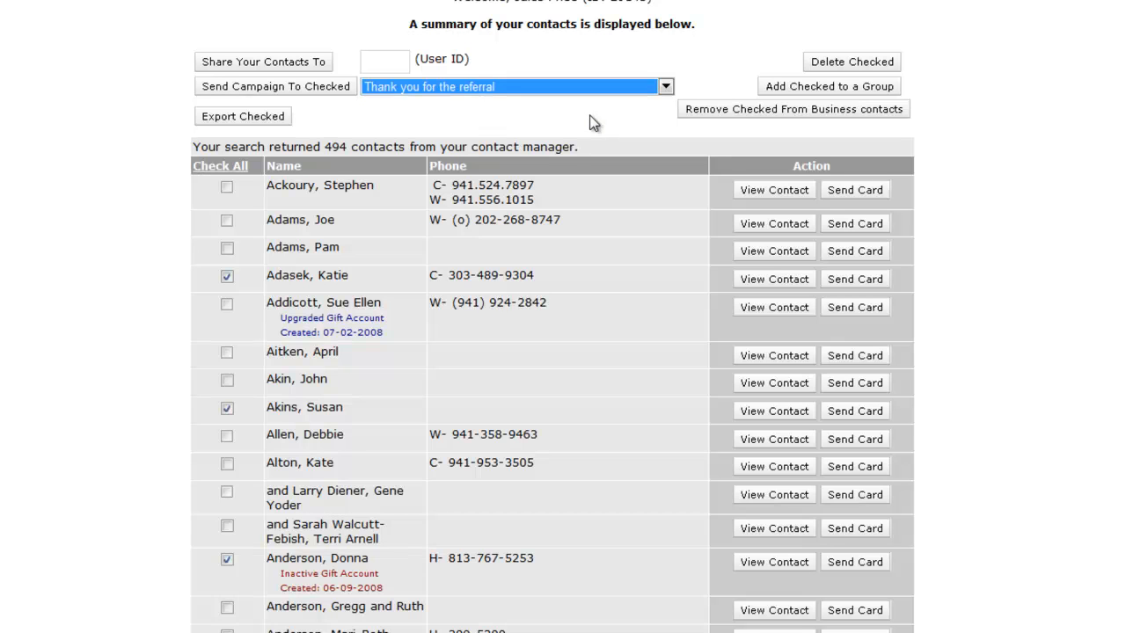
left_click(261, 91)
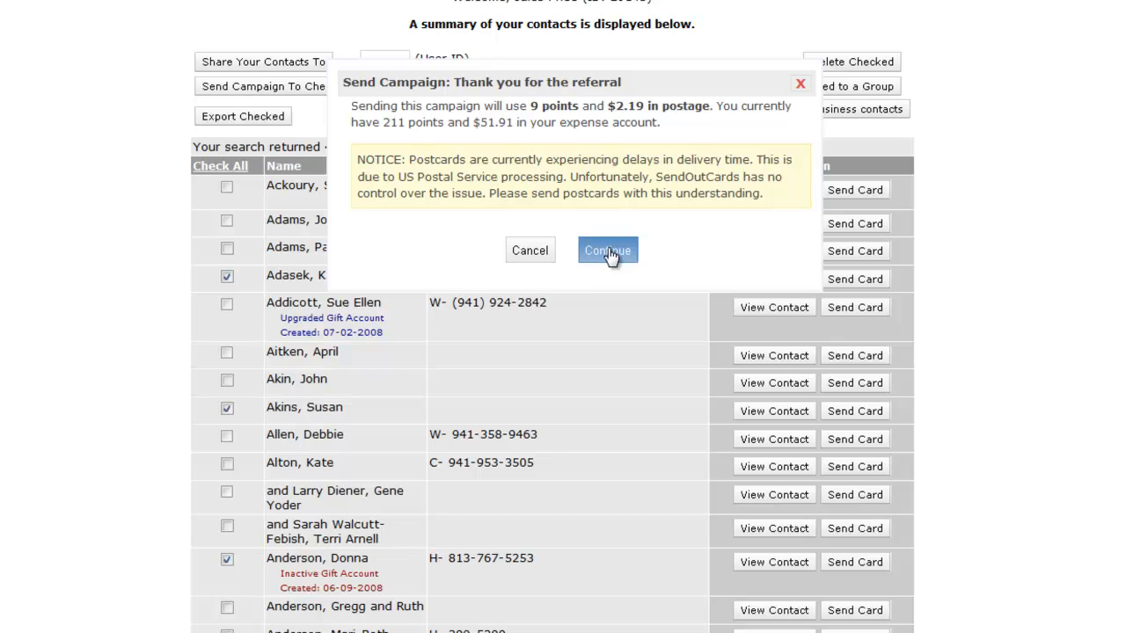
left_click(800, 85)
- Search the Business contacts group by the contact's first name and leave only the first match checked
scroll(801, 88, "down", 4)
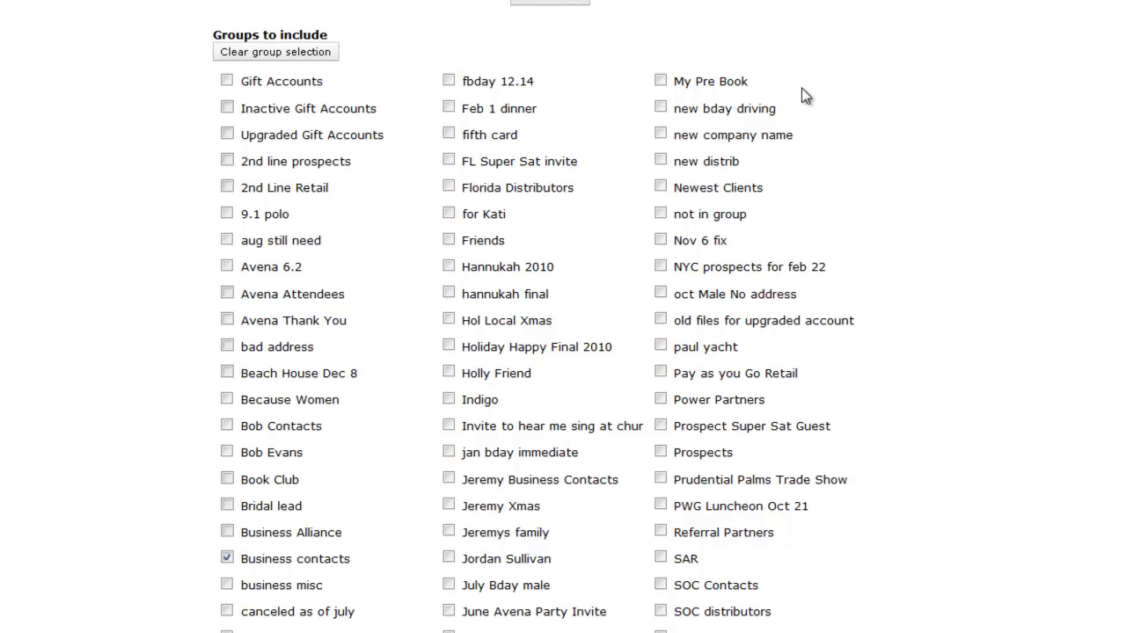
scroll(762, 188, "up", 4)
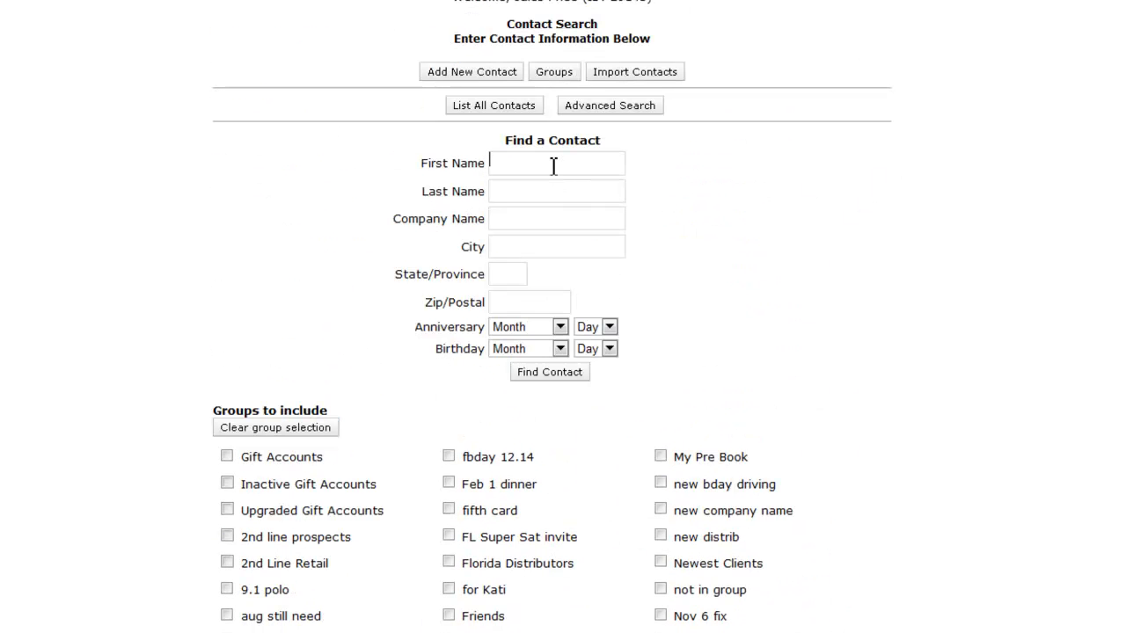
type("jessica")
left_click(580, 372)
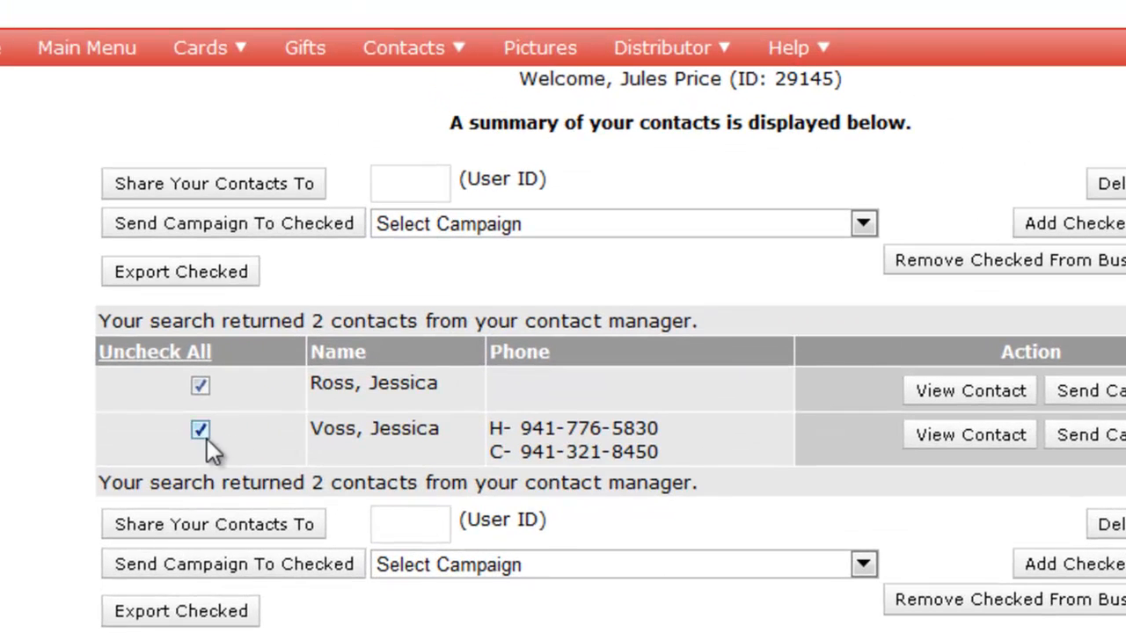
left_click(265, 213)
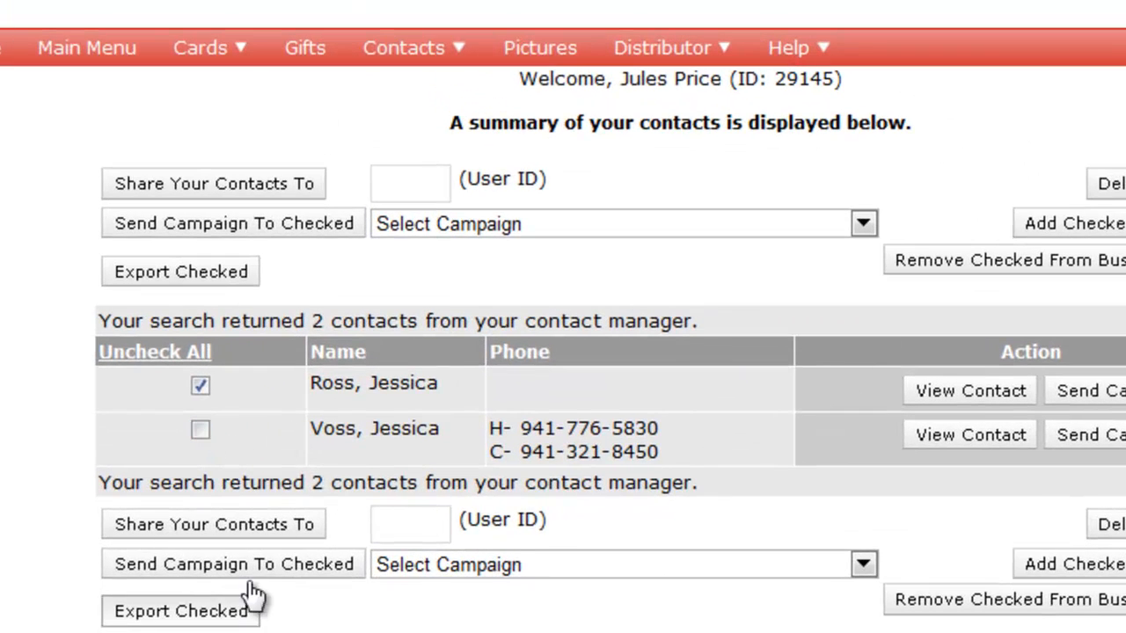
- Select "Thank you for the referral" as the campaign for the checked contact
left_click(731, 226)
left_click_drag(861, 330, 861, 632)
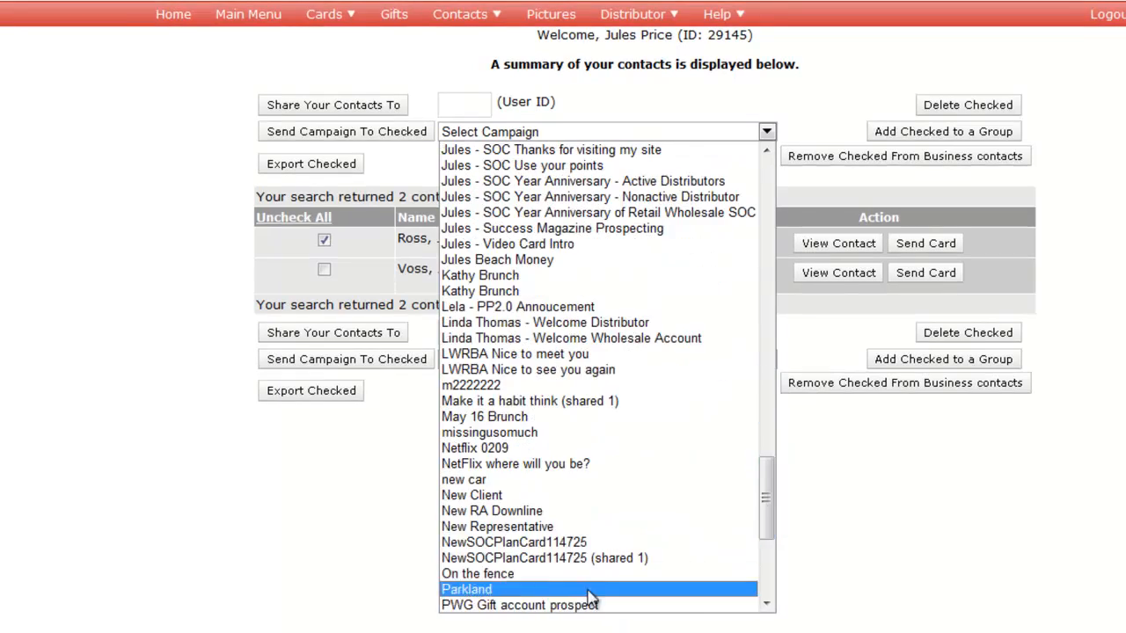
scroll(580, 574, "down", 5)
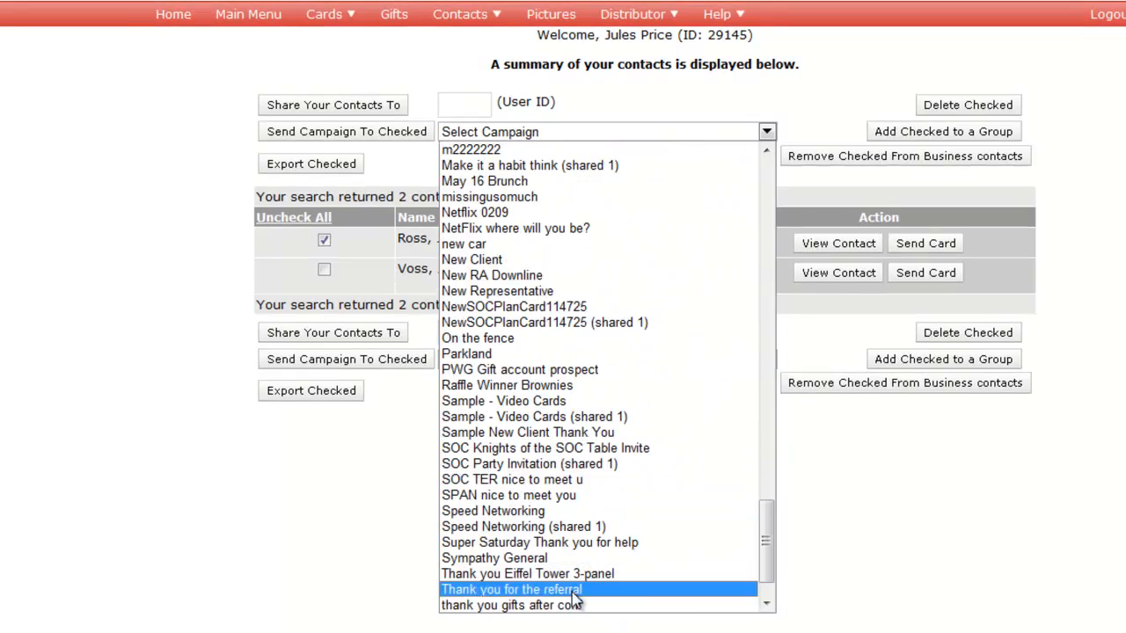
left_click(581, 589)
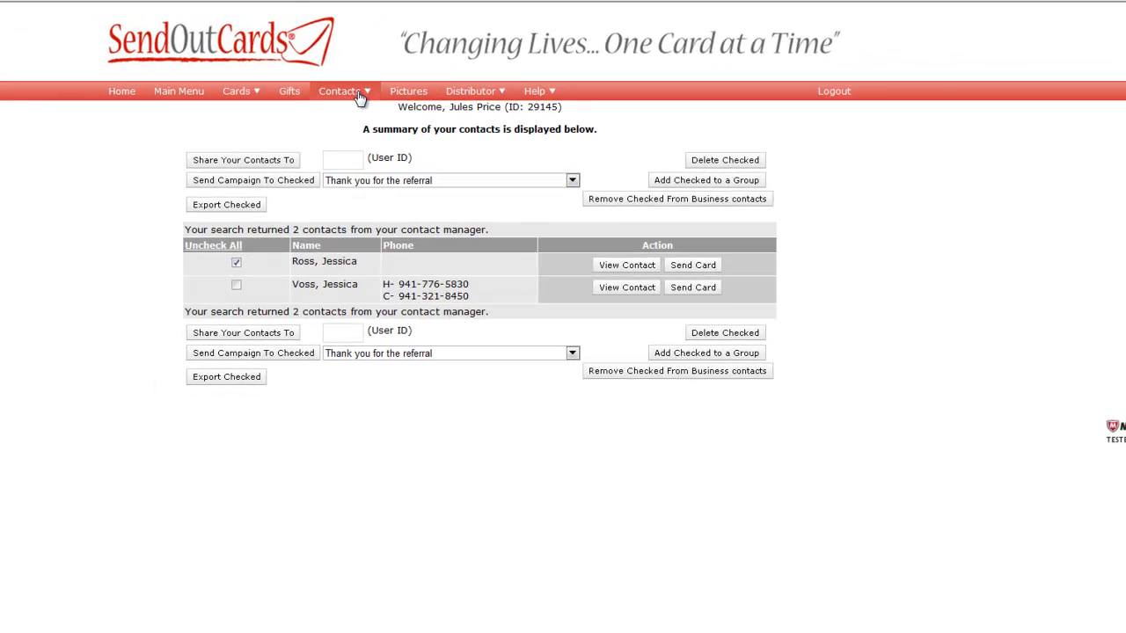
- Start a new contact, choose "Thank you for the referral" as its campaign, and return to the main menu without saving
left_click(359, 94)
left_click(418, 172)
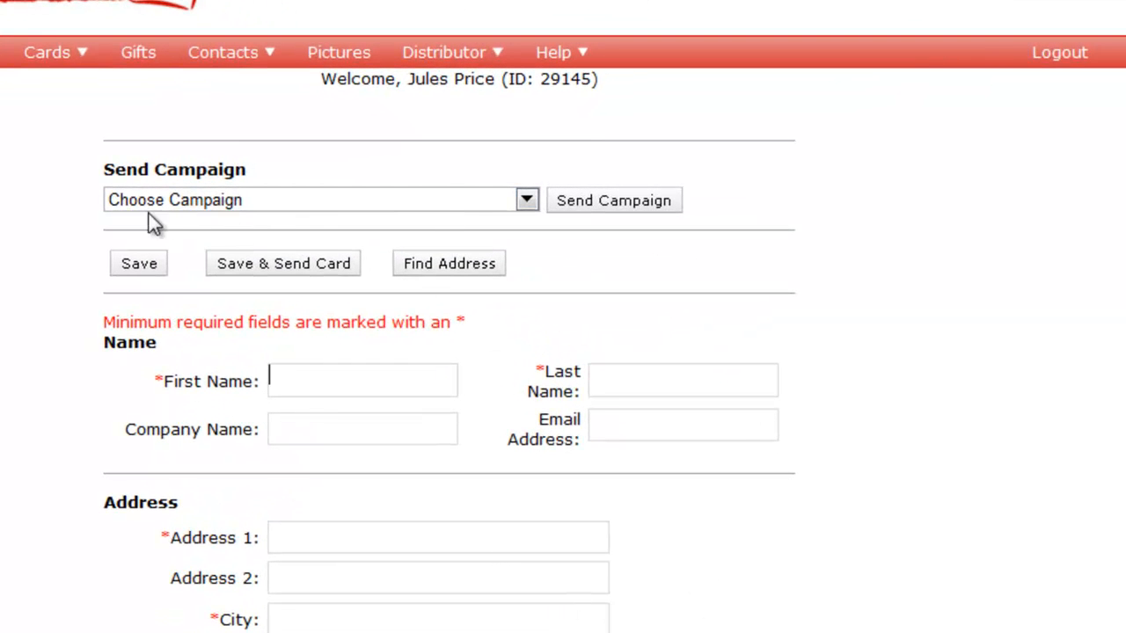
left_click(431, 200)
left_click_drag(525, 327, 523, 632)
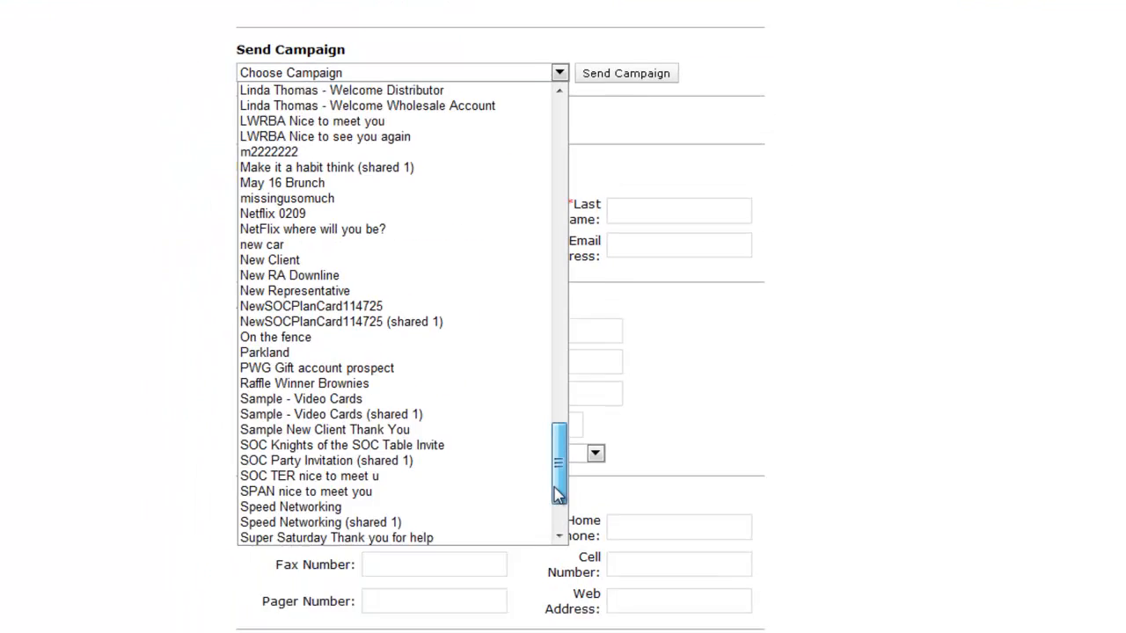
scroll(557, 494, "down", 3)
left_click(396, 453)
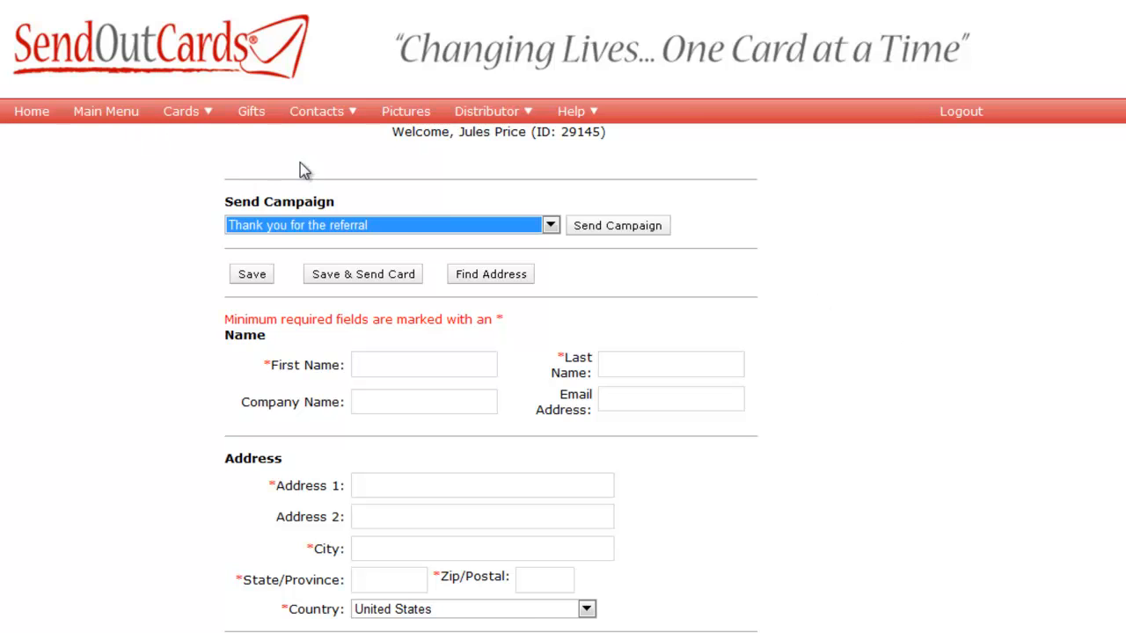
left_click(118, 117)
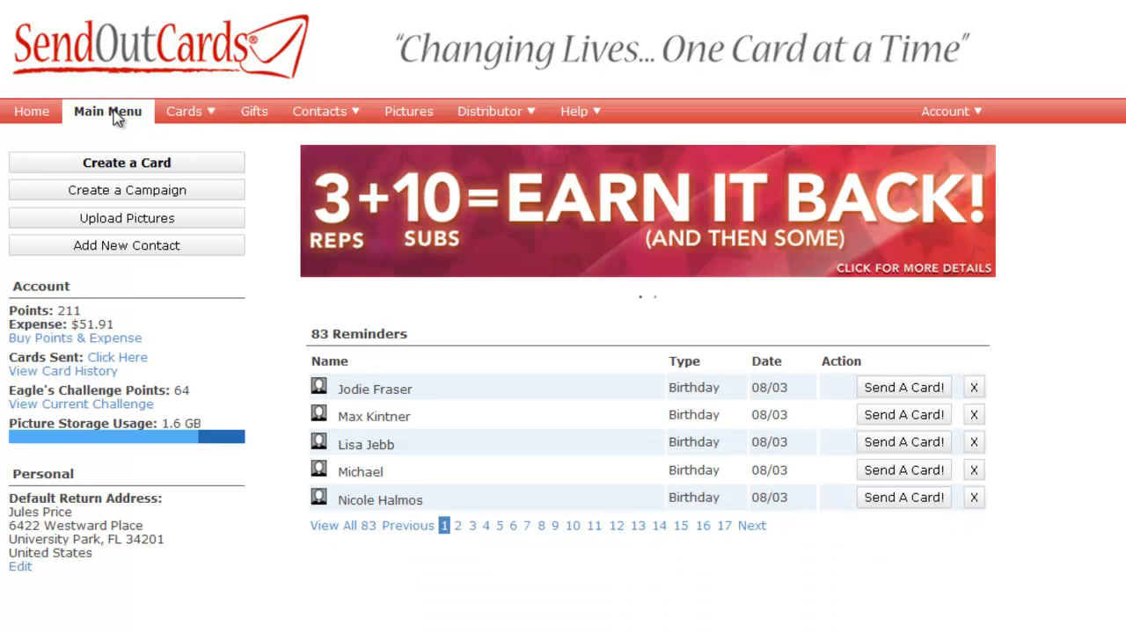